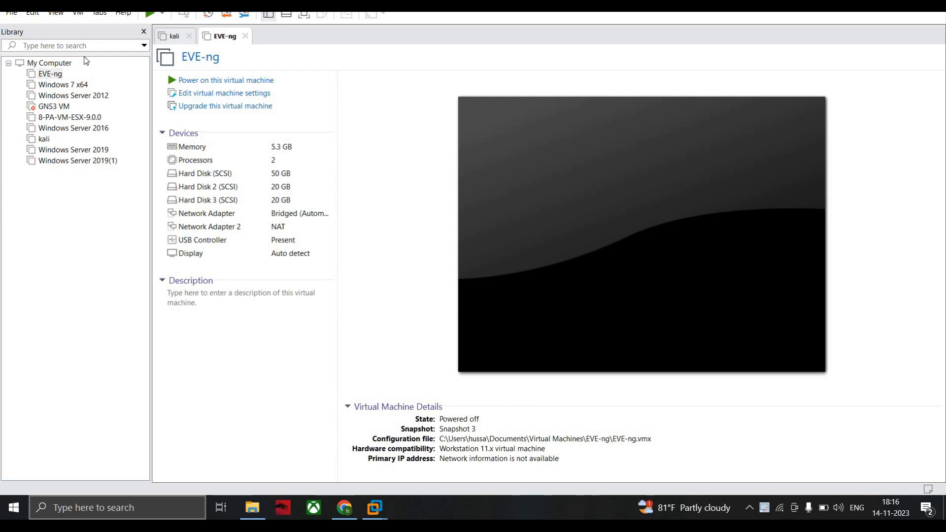
# - Switch to Chrome and open the kali.org website
pyautogui.click(344, 508)
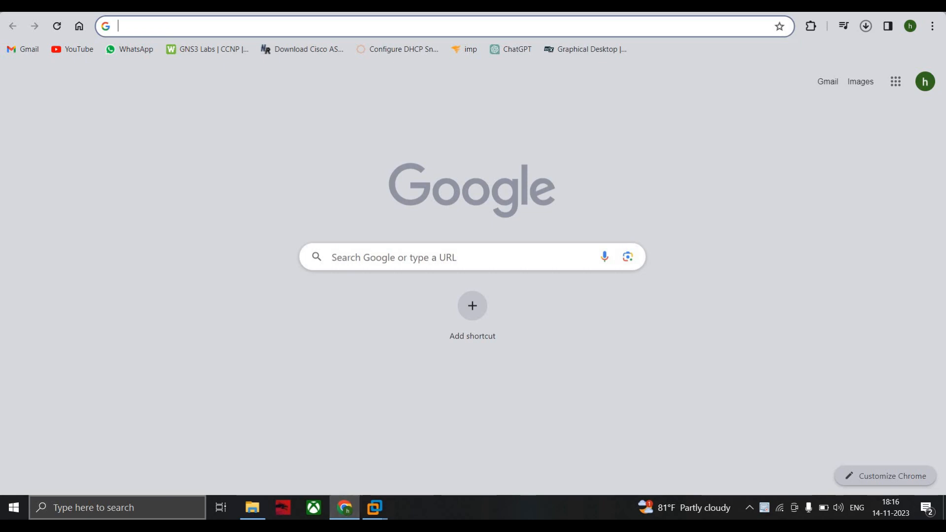
pyautogui.click(226, 23)
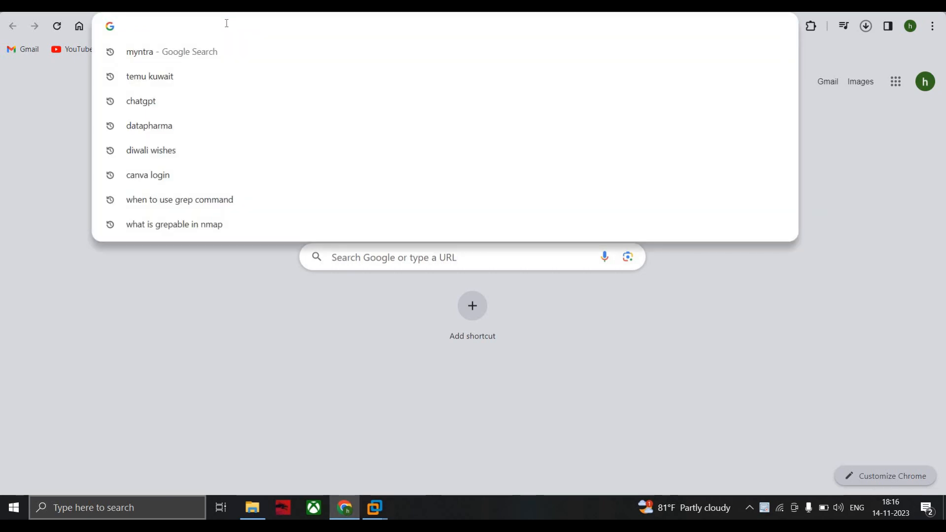
pyautogui.write('kali.org')
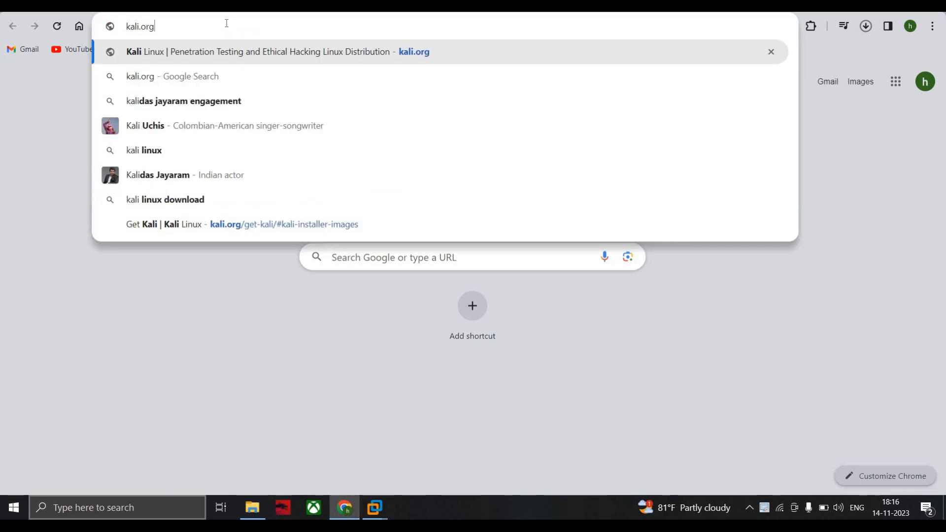
pyautogui.press('Return')
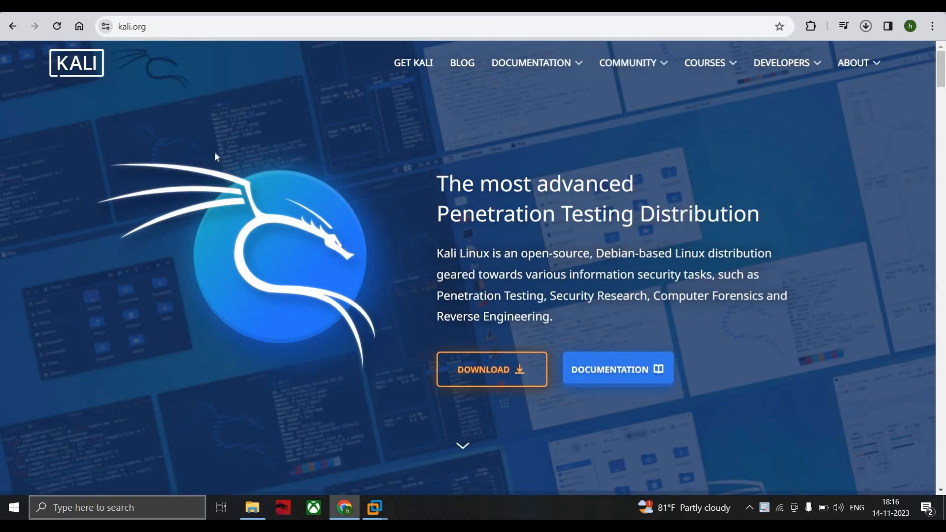
# - Go to the Kali download page, open Installer Images and examine the available 64-bit images
pyautogui.scroll(-3, 412, 178)
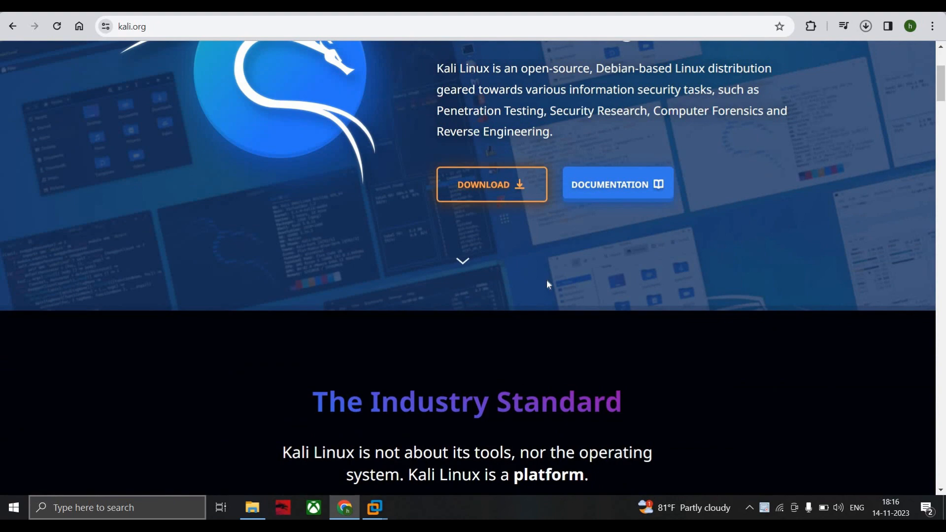
pyautogui.click(511, 190)
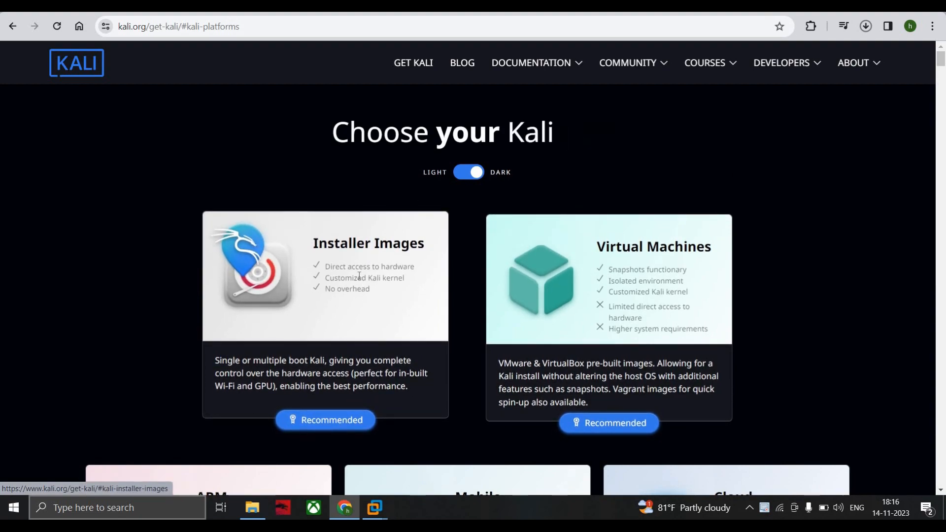
pyautogui.click(372, 322)
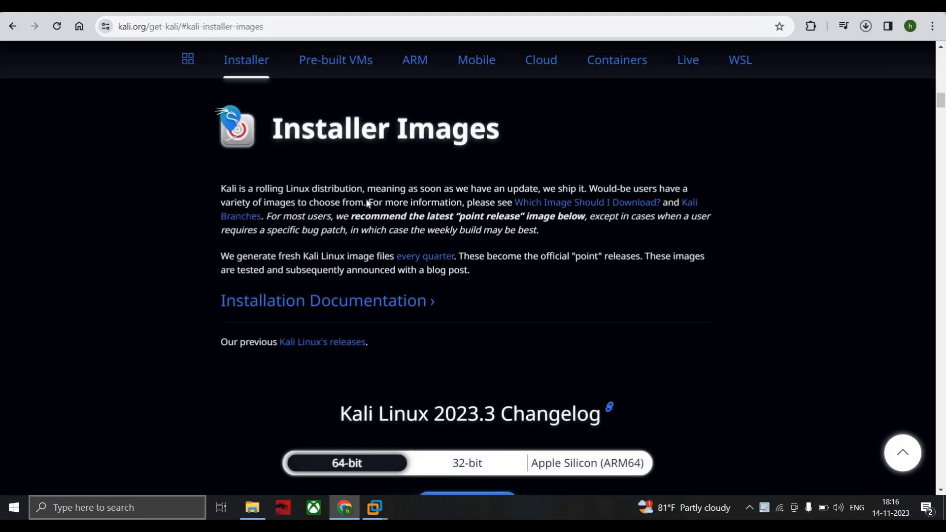
pyautogui.scroll(-3, 368, 205)
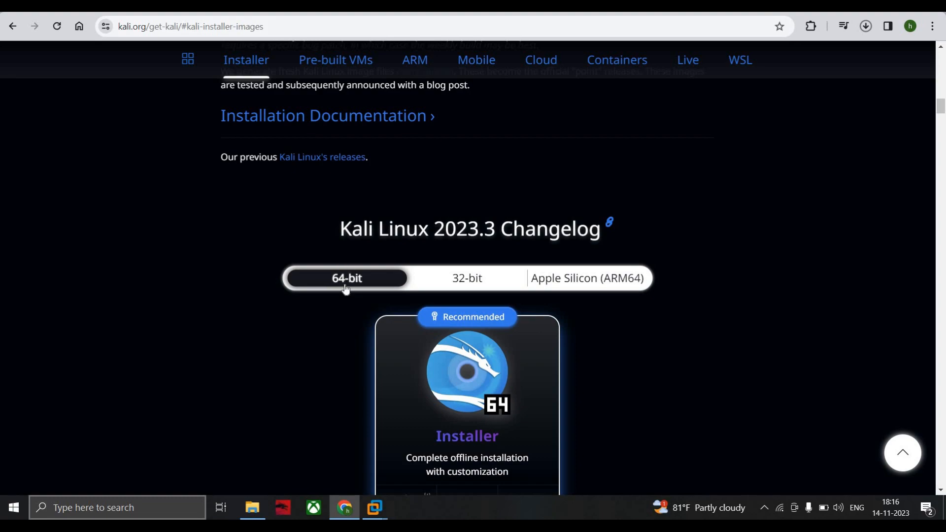
pyautogui.scroll(-3, 365, 284)
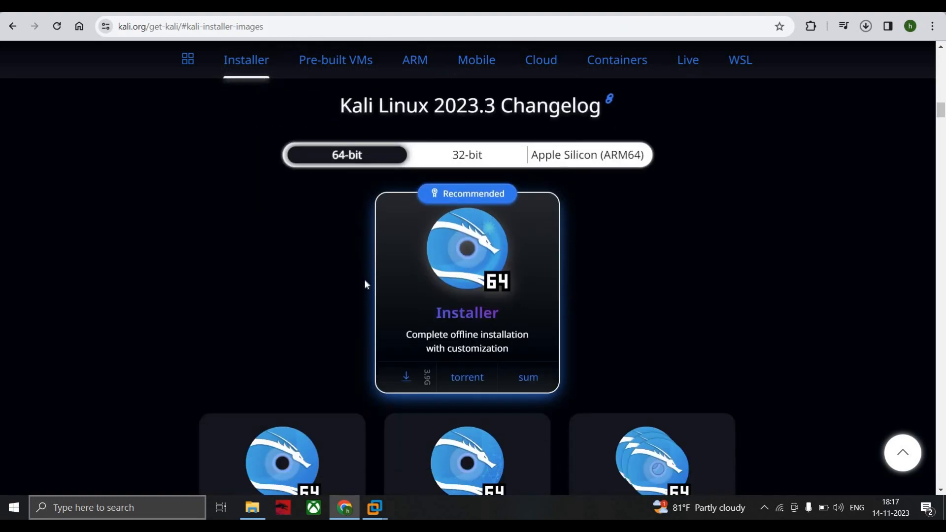
pyautogui.scroll(-3, 365, 285)
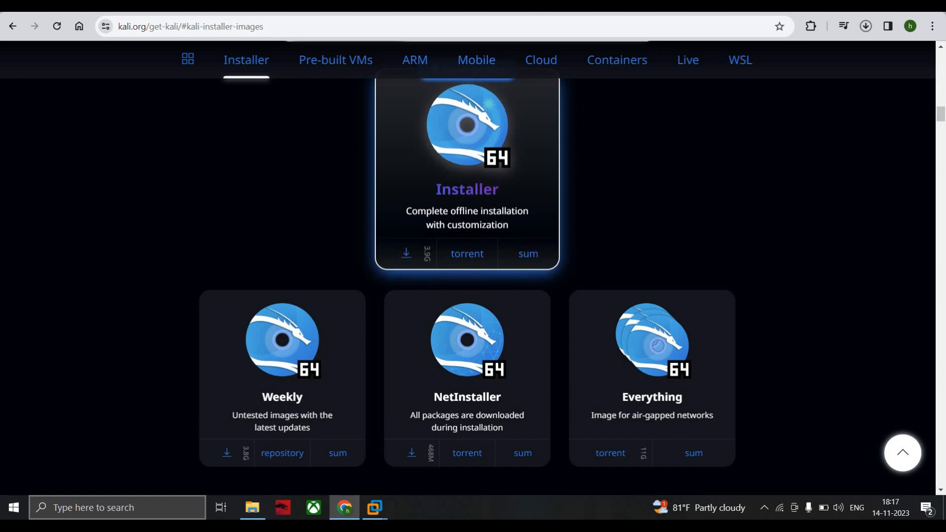
# - Switch to VMware Workstation and start creating a new virtual machine with the Typical configuration
pyautogui.click(365, 506)
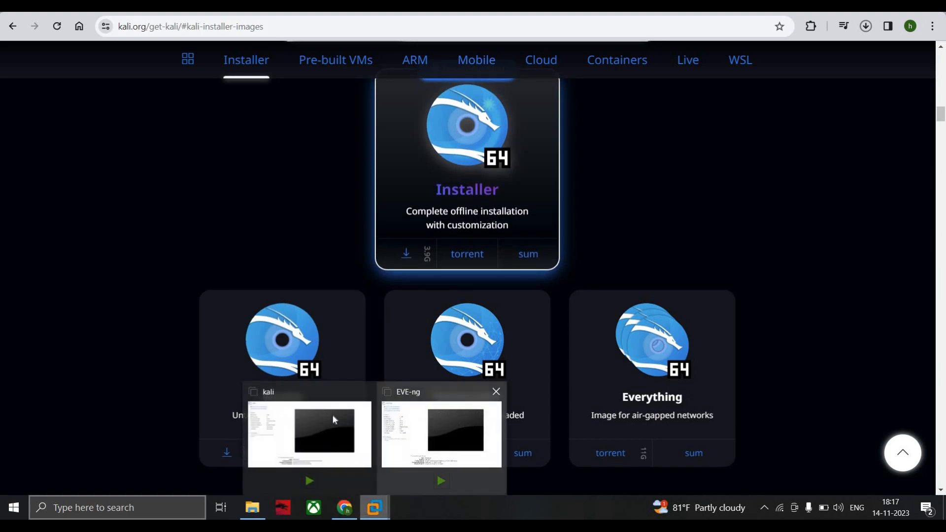
pyautogui.click(334, 419)
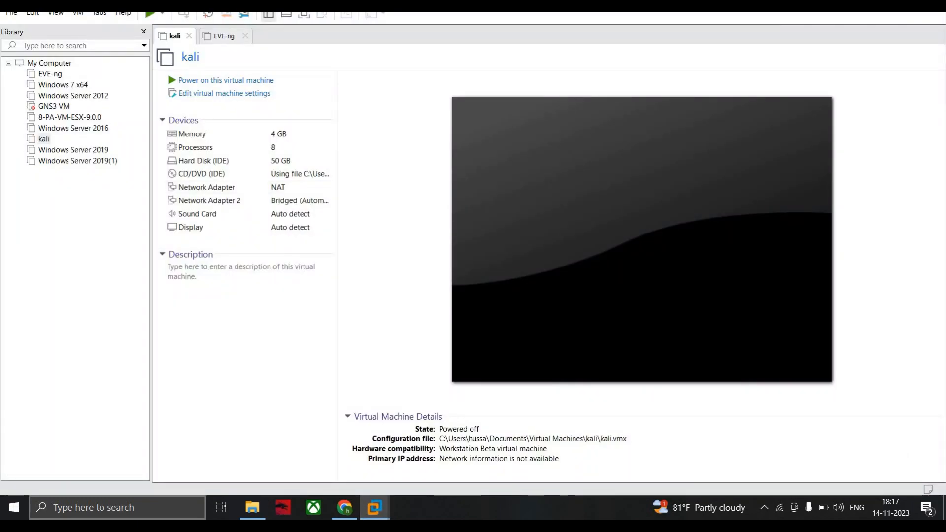
pyautogui.click(11, 14)
pyautogui.click(53, 29)
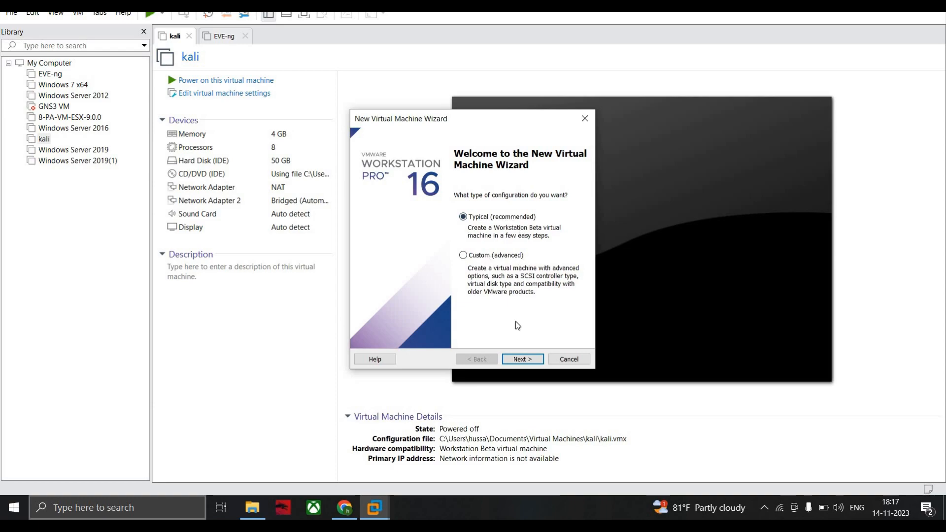
pyautogui.click(523, 358)
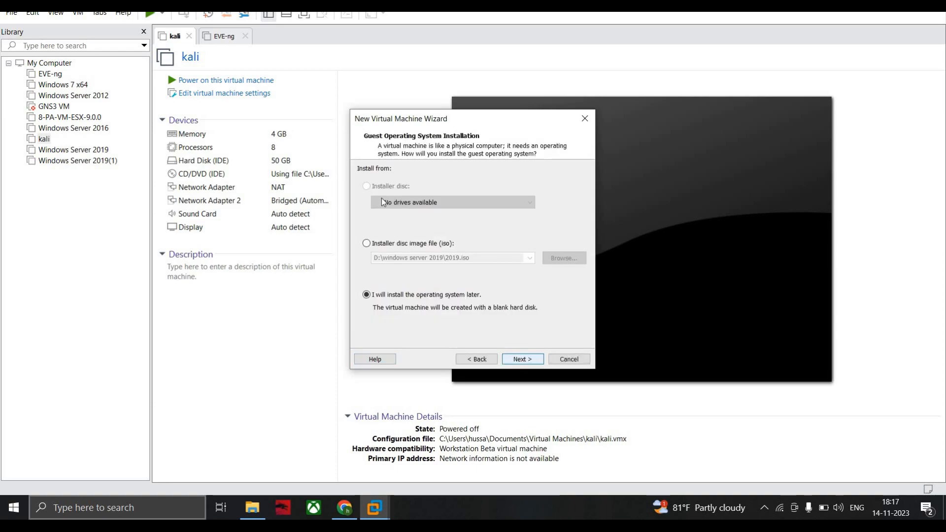
# - Choose kali-linux-2023.2a-installer-amd64 from the Downloads folder as the installer disc image
pyautogui.click(367, 244)
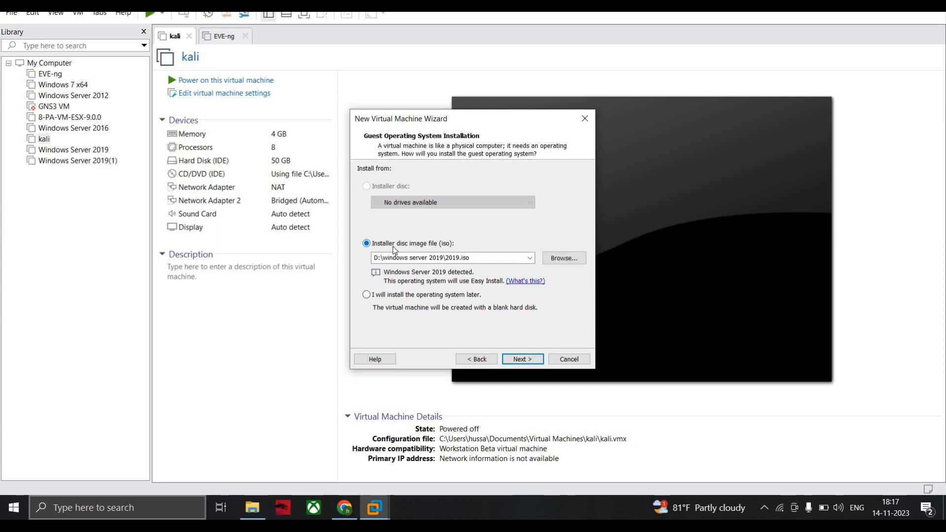
pyautogui.click(565, 261)
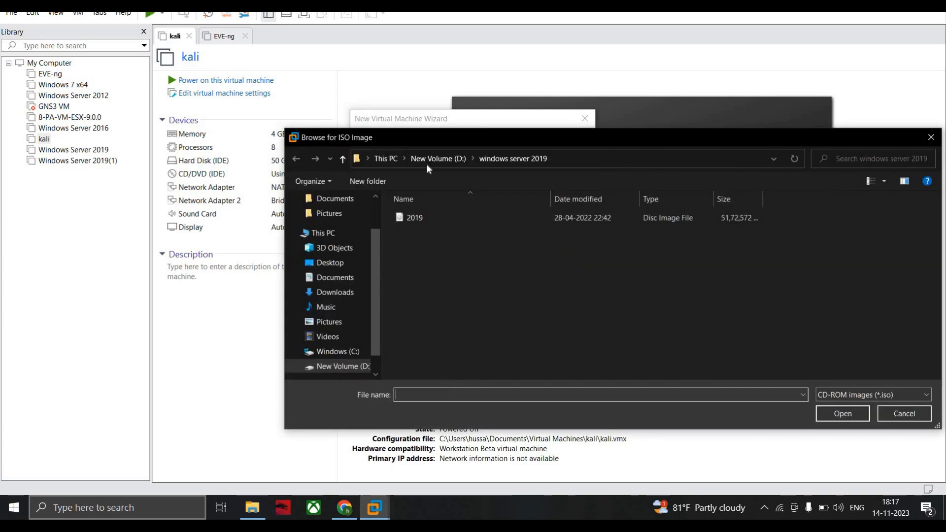
pyautogui.click(335, 292)
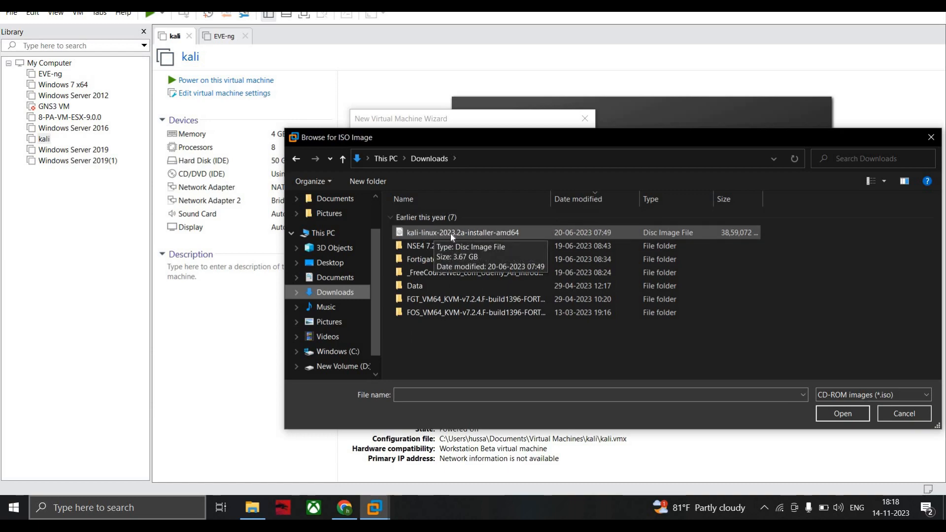
pyautogui.click(480, 234)
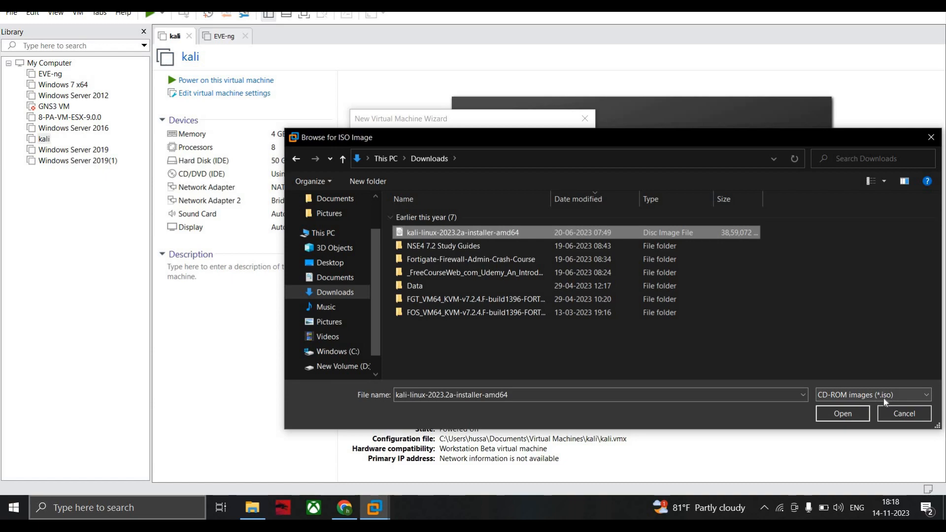
pyautogui.click(842, 413)
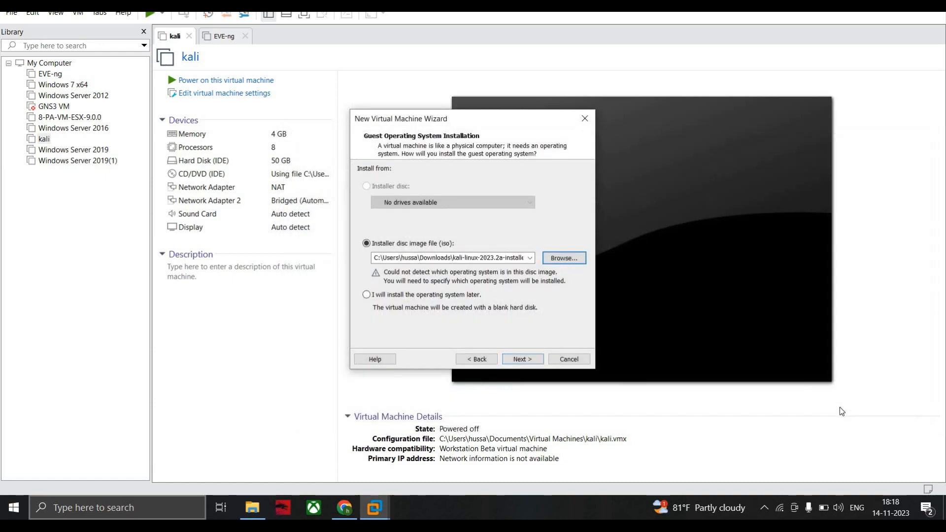
pyautogui.click(519, 359)
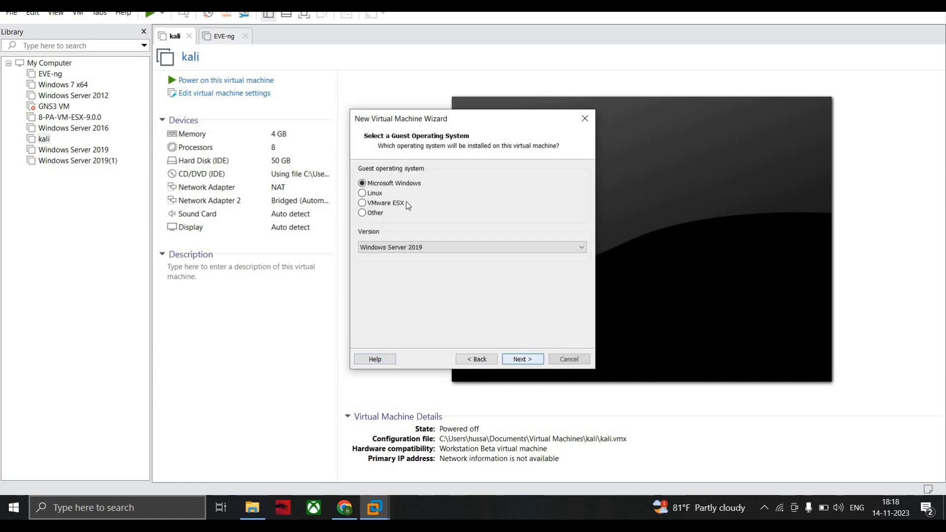
# - Set the guest operating system to Linux with version Other Linux 5.x kernel 64-bit
pyautogui.click(369, 196)
pyautogui.click(404, 248)
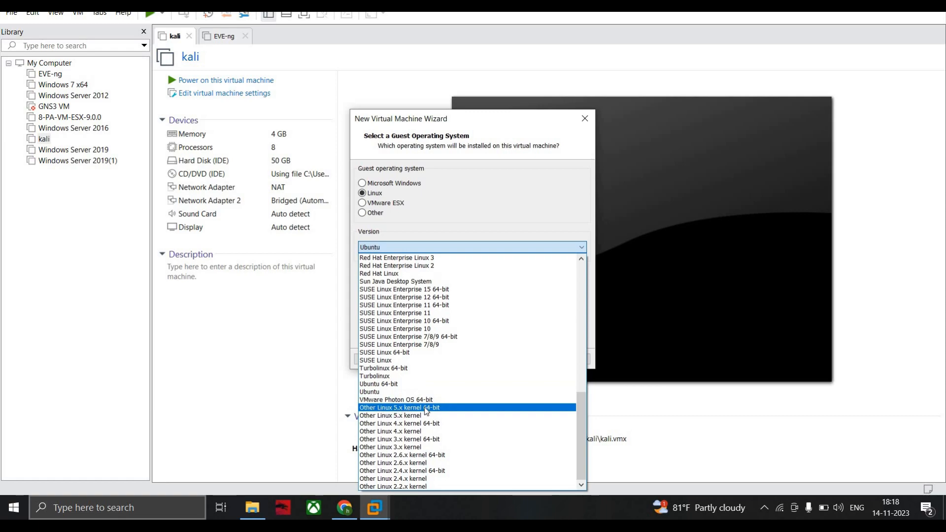
pyautogui.click(435, 413)
pyautogui.click(418, 249)
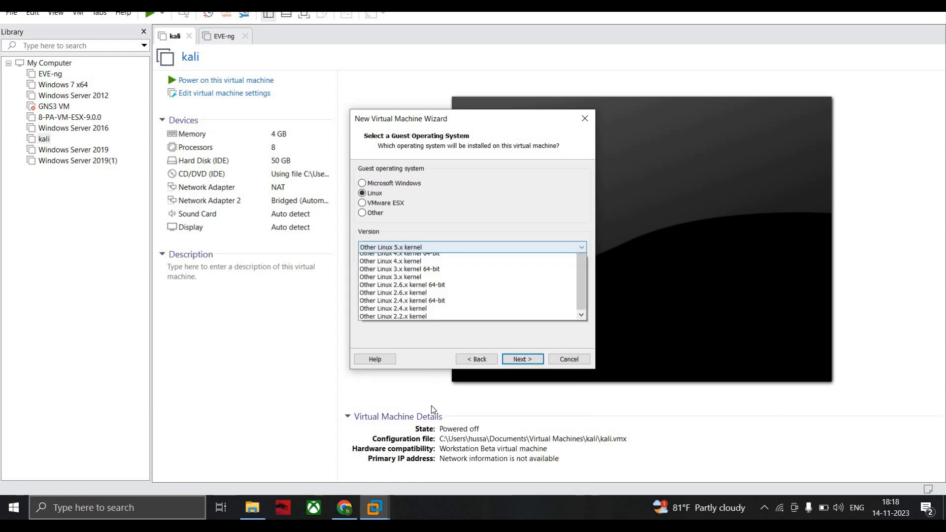
pyautogui.click(432, 406)
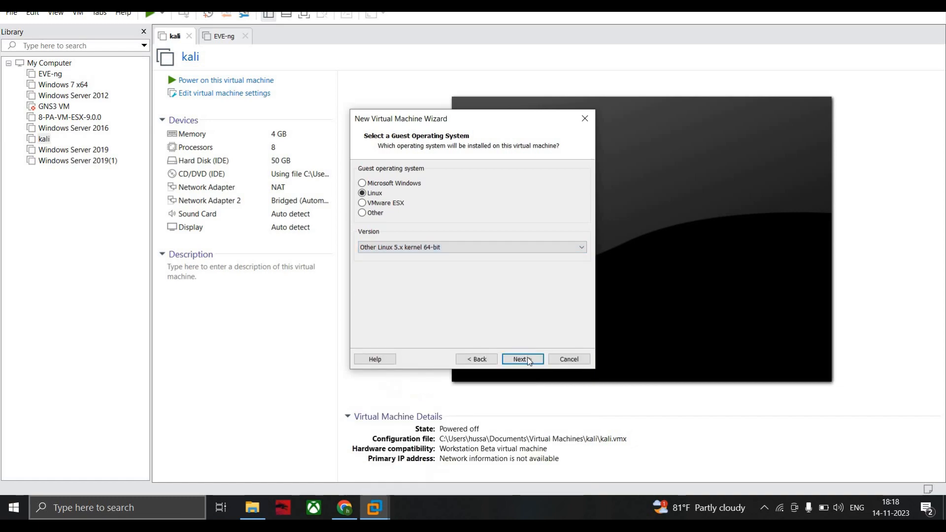
pyautogui.click(522, 359)
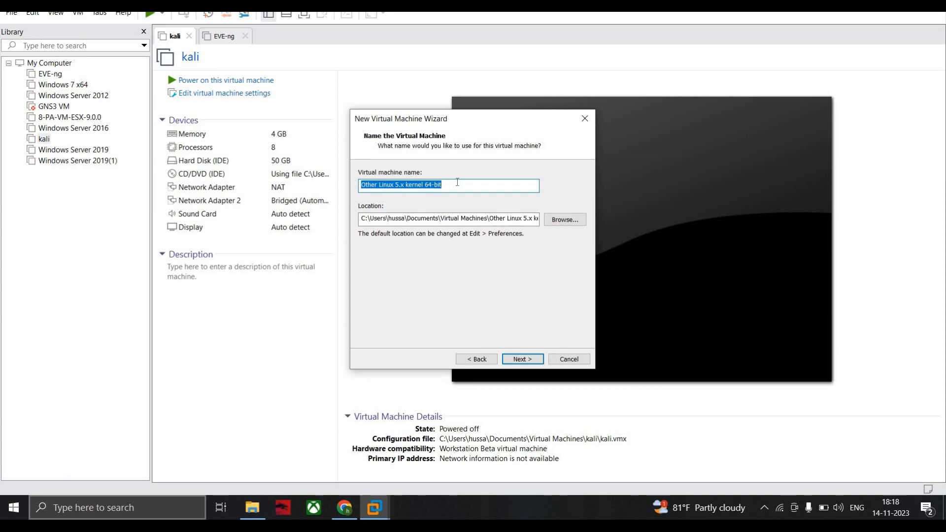
# - Name the virtual machine kalilinux, keeping the default Virtual Machines folder as its location
pyautogui.press('BackSpace')
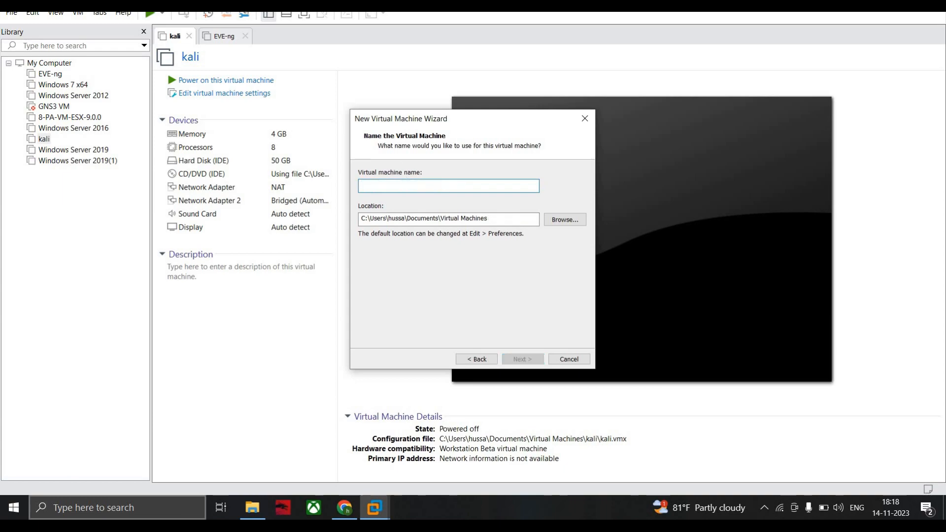
pyautogui.write('kalil')
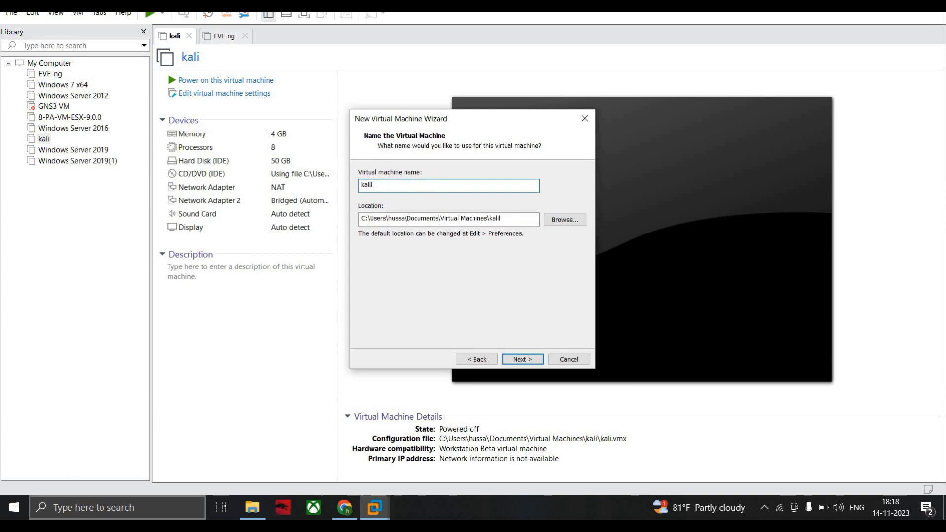
pyautogui.write('inux')
pyautogui.click(528, 360)
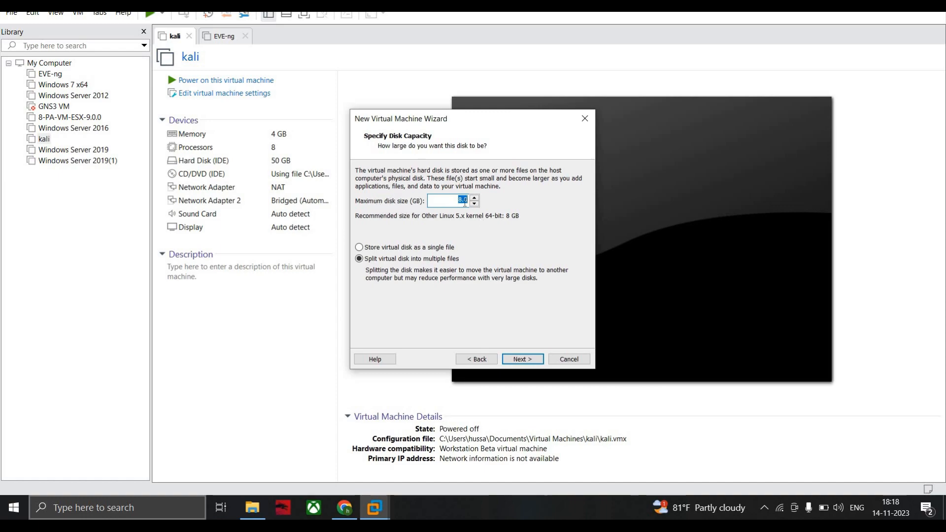
# - Set the maximum disk size to 80 GB, split into multiple files, and finish creating the virtual machine
pyautogui.write('80')
pyautogui.click(521, 359)
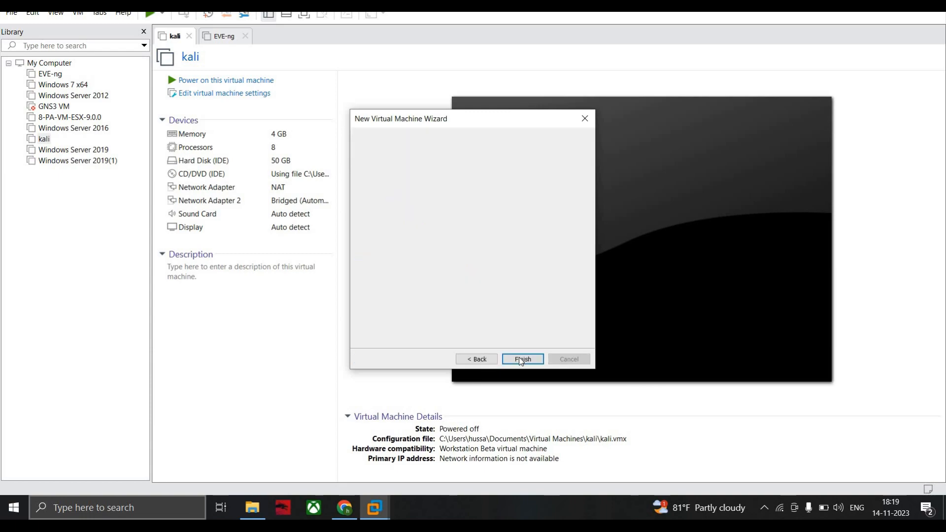
pyautogui.click(393, 288)
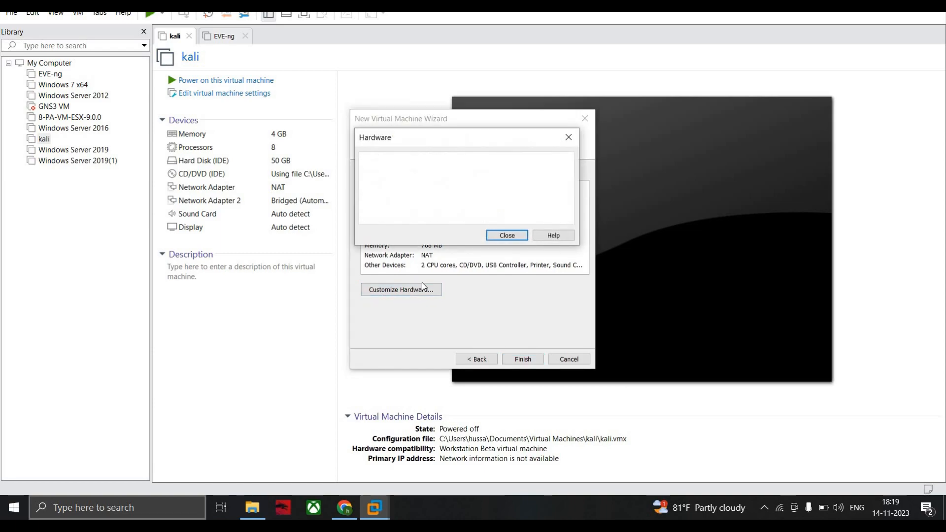
pyautogui.click(506, 236)
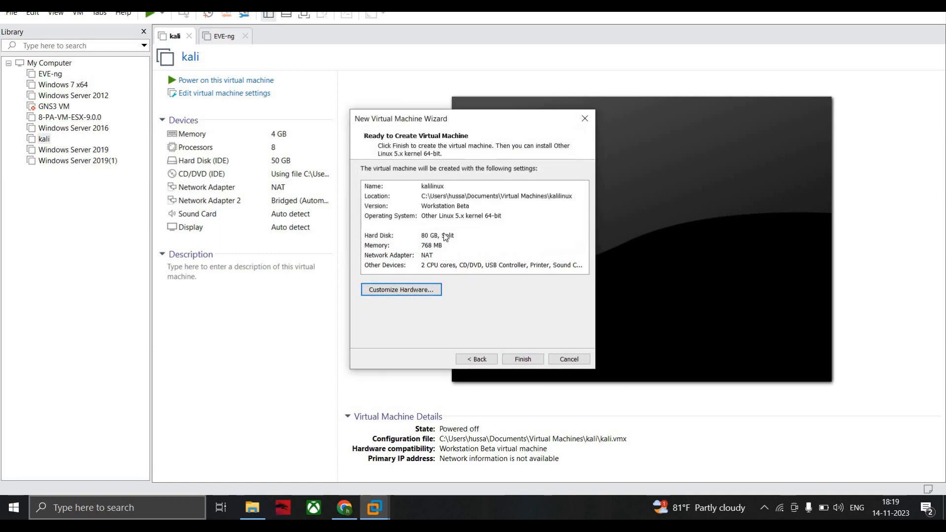
pyautogui.click(522, 359)
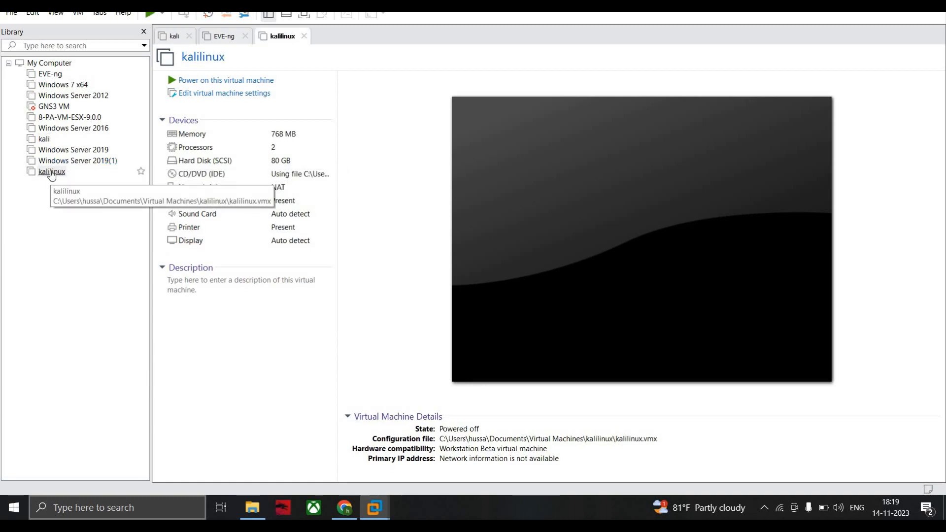
# - Open the settings of the kalilinux virtual machine and set its memory to 6208 MB
pyautogui.click(51, 172)
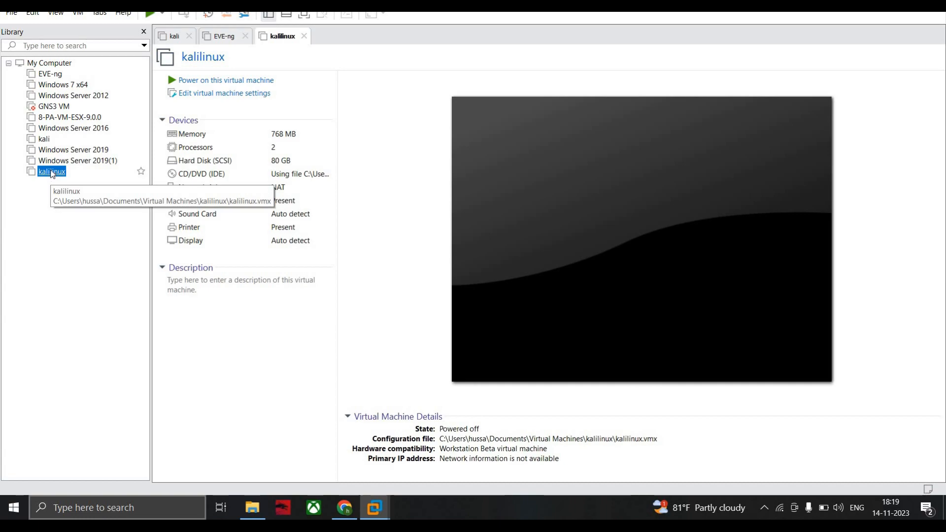
pyautogui.rightClick(51, 173)
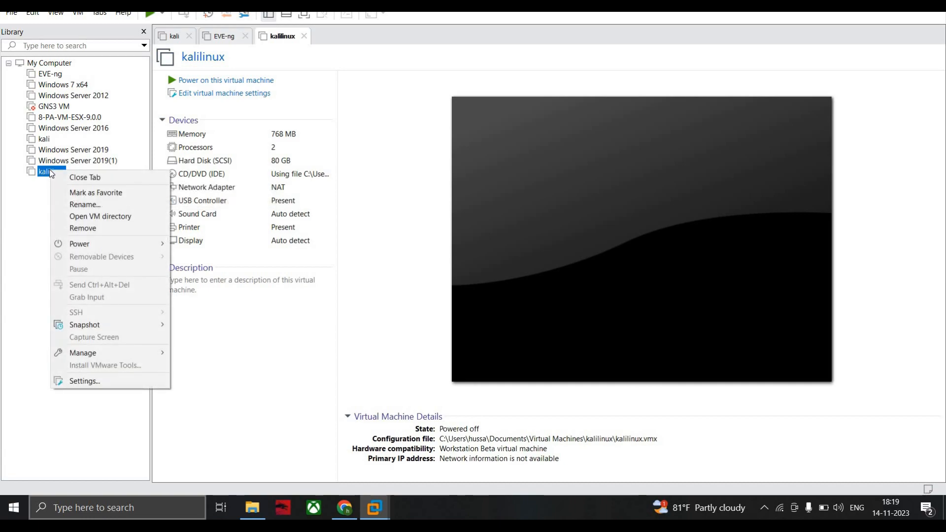
pyautogui.click(84, 381)
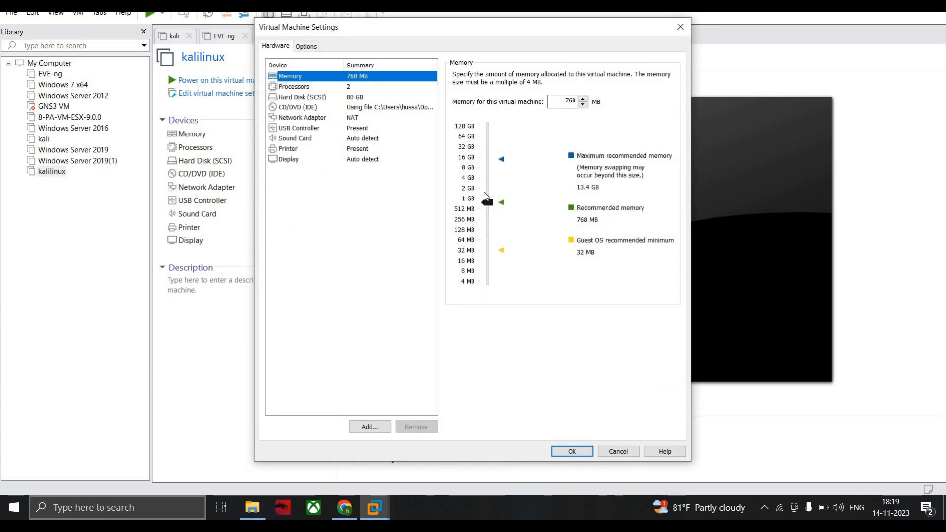
pyautogui.moveTo(485, 197); pyautogui.dragTo(488, 172)
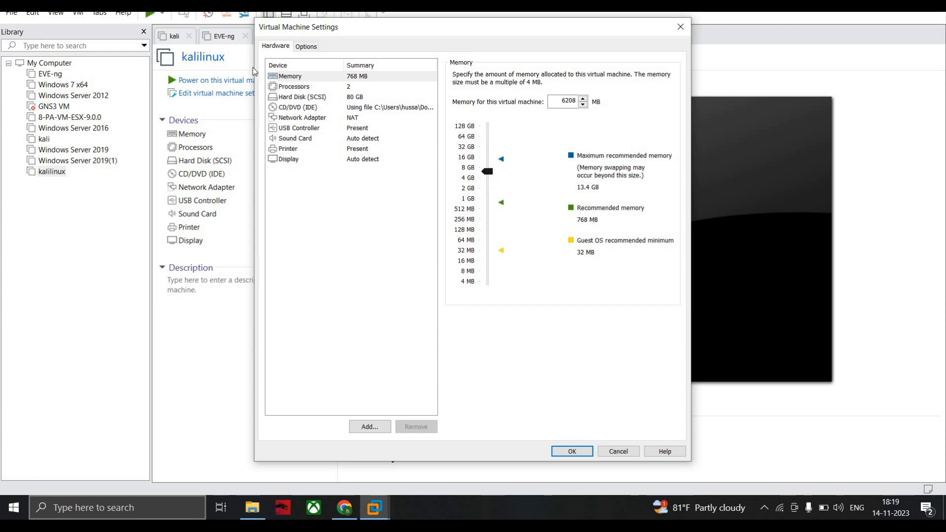
# - Set the virtual machine's number of processors to 4
pyautogui.click(303, 87)
pyautogui.click(593, 76)
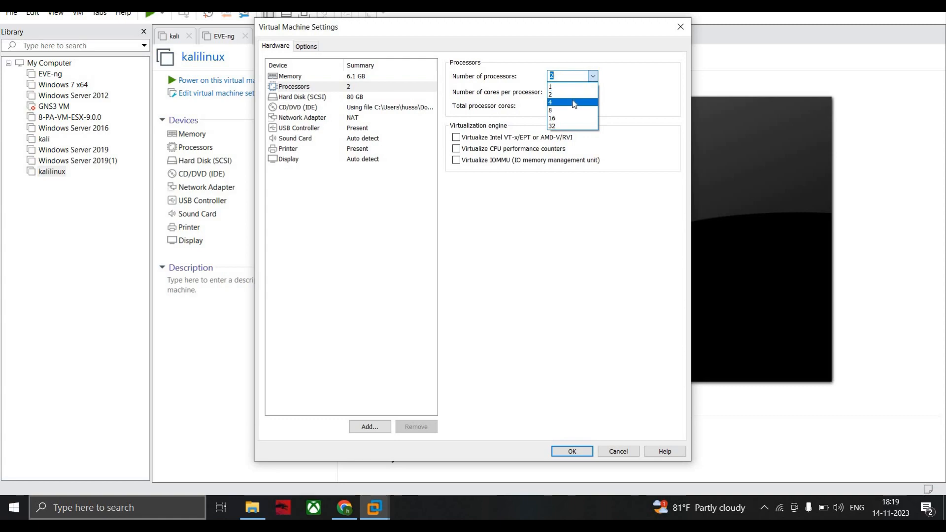
pyautogui.click(574, 103)
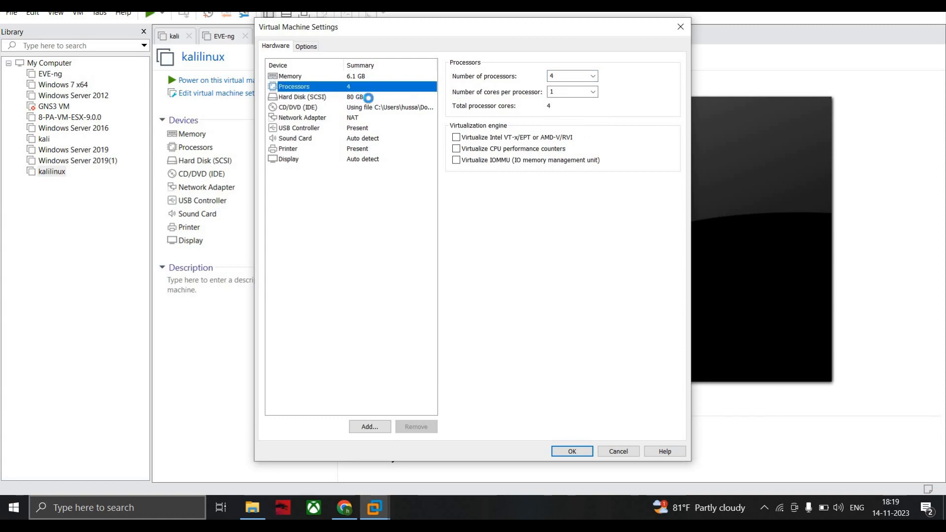
# - Check the hard disk details, try Bridged mode on the existing network adapter and return it to NAT
pyautogui.click(368, 98)
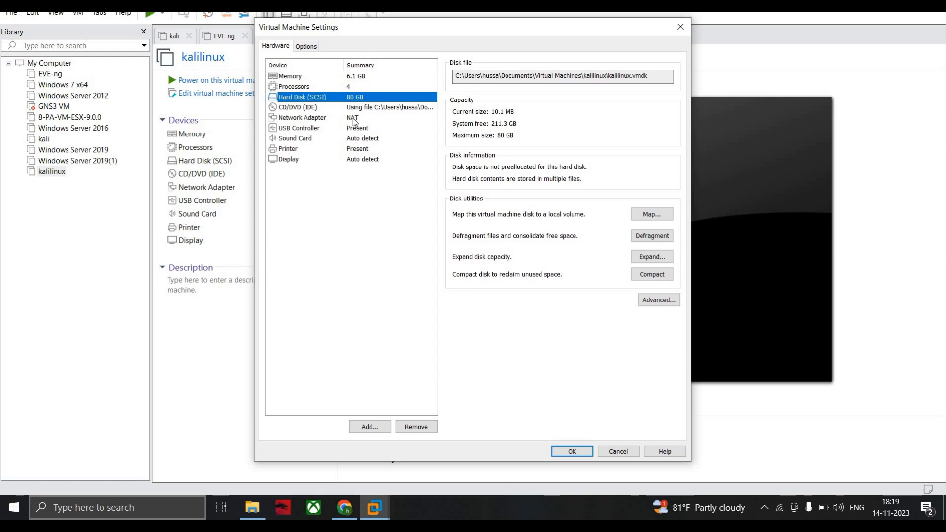
pyautogui.click(353, 118)
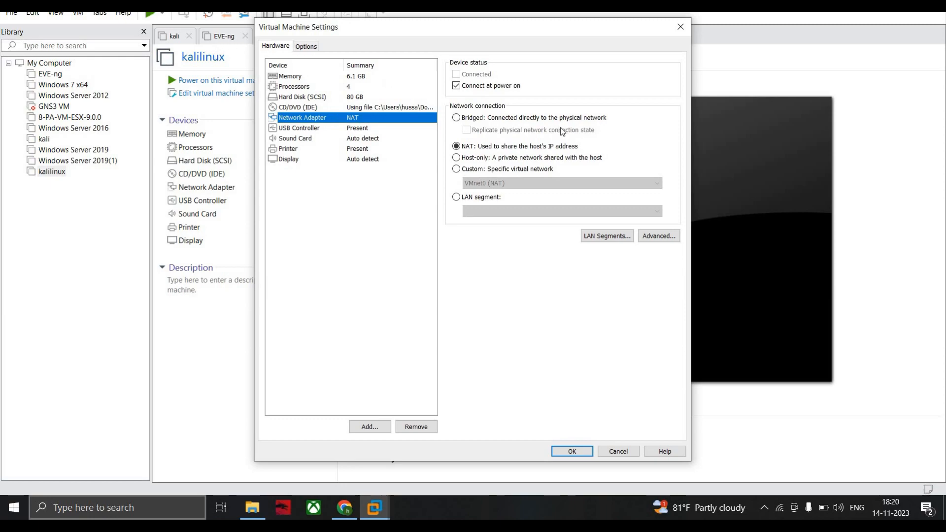
pyautogui.click(482, 119)
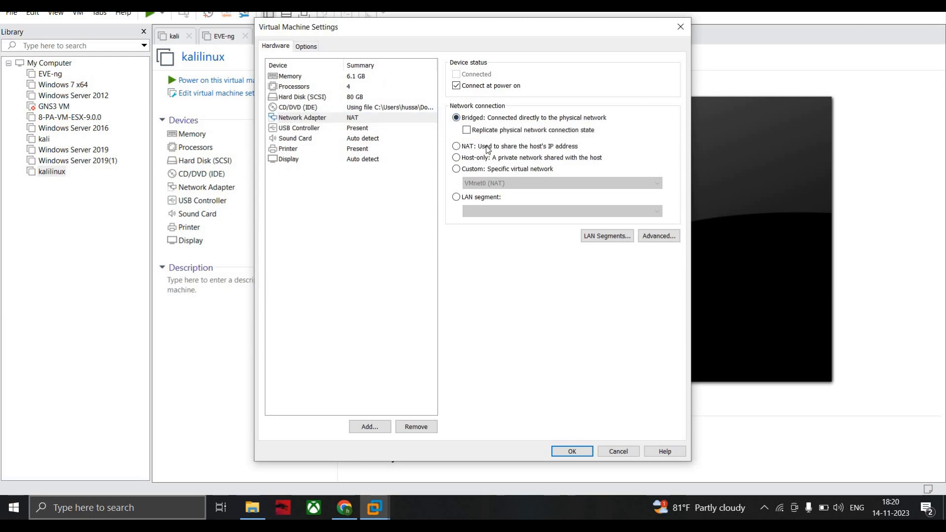
pyautogui.click(487, 147)
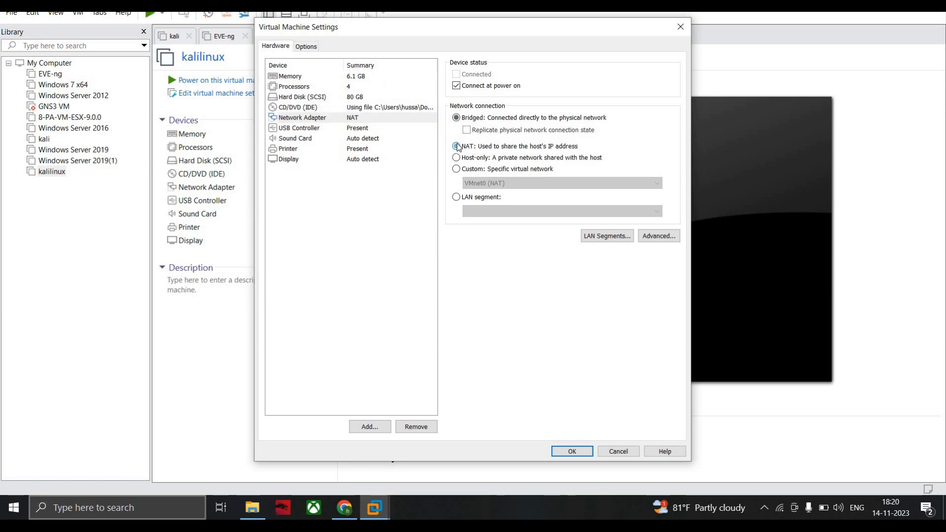
pyautogui.click(320, 118)
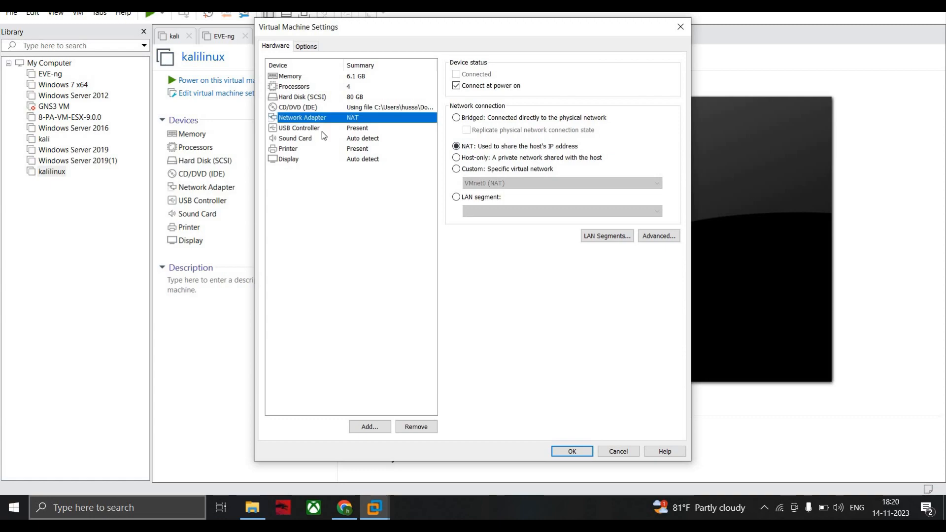
# - Add a second network adapter, set it to Bridged, and save the virtual machine settings
pyautogui.click(369, 426)
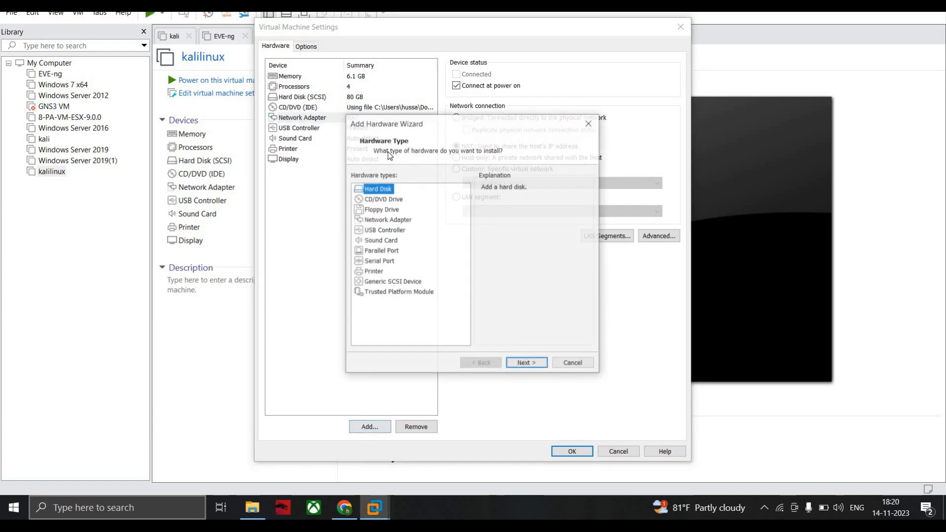
pyautogui.click(385, 221)
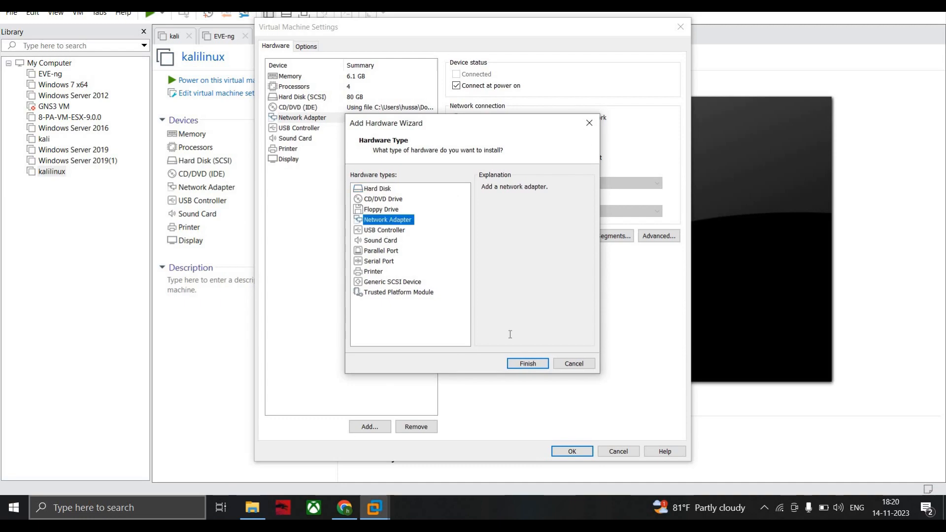
pyautogui.click(528, 364)
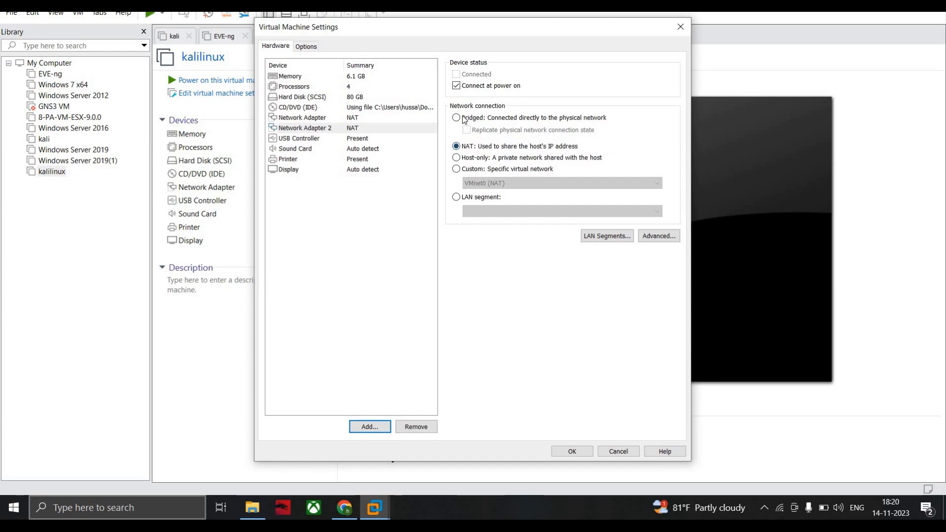
pyautogui.click(457, 118)
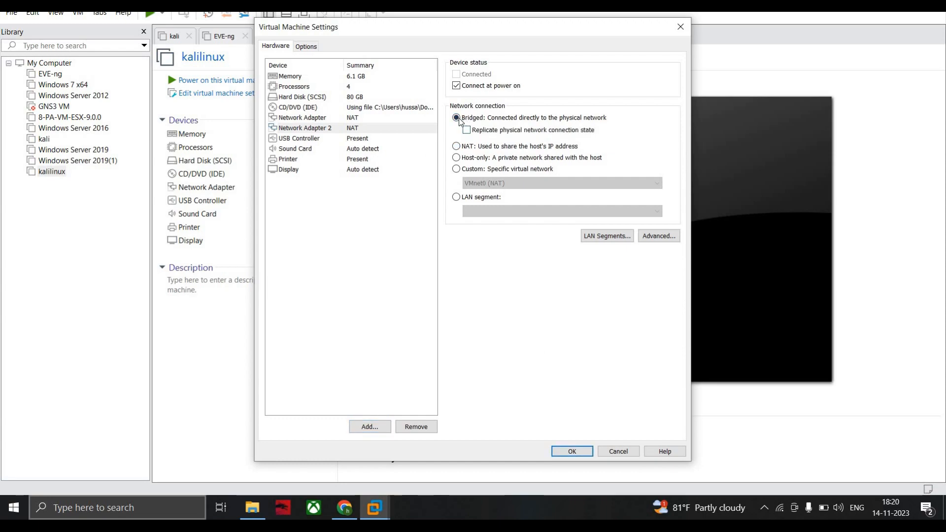
pyautogui.click(579, 452)
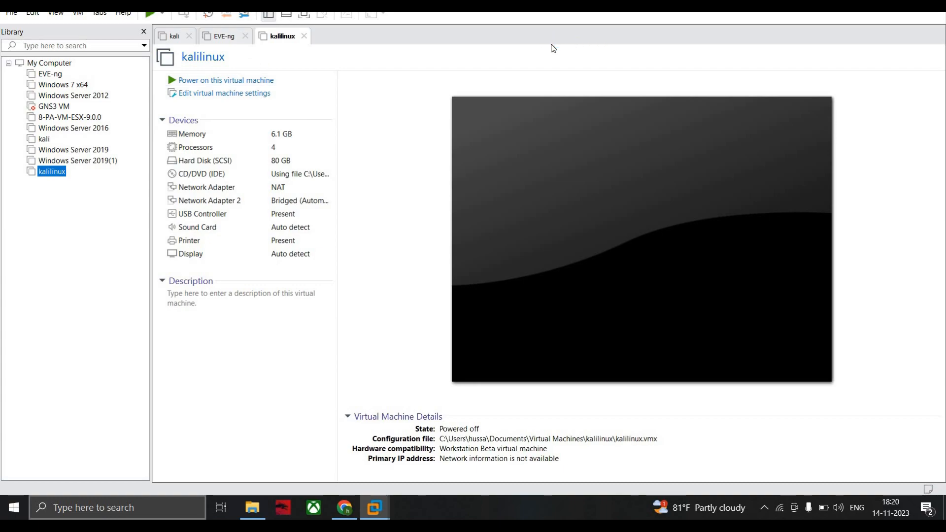
# - Power on the kalilinux virtual machine and start the Graphical install from the Kali installer menu
pyautogui.click(219, 82)
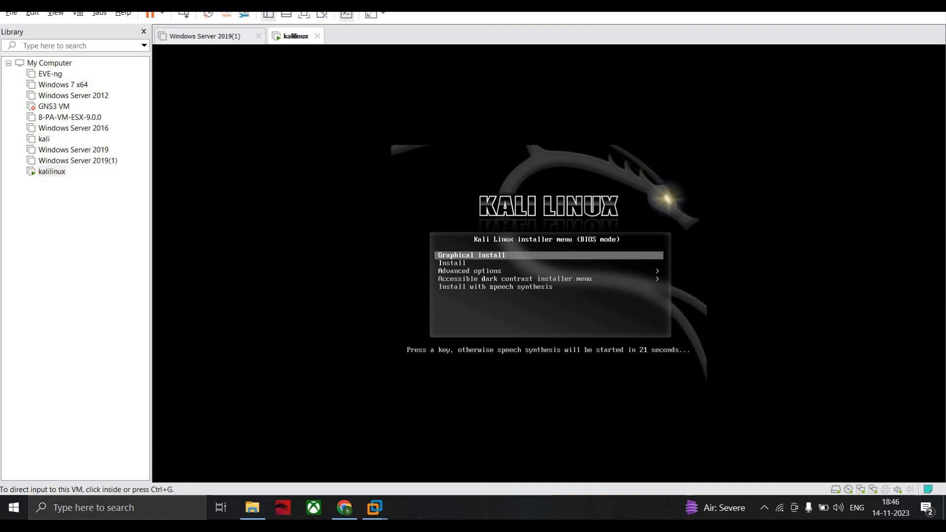
pyautogui.click(495, 260)
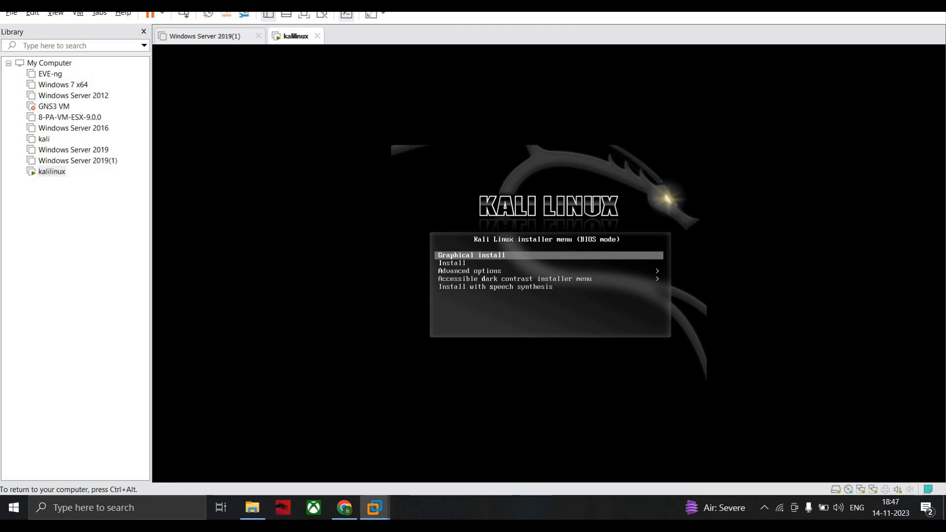
pyautogui.press('Return')
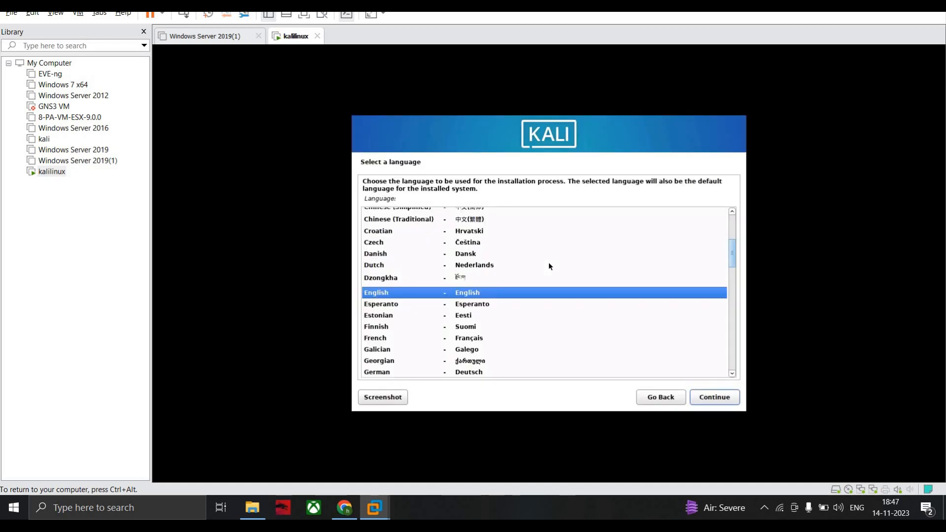
# - Choose English as the installation language and continue
pyautogui.click(549, 263)
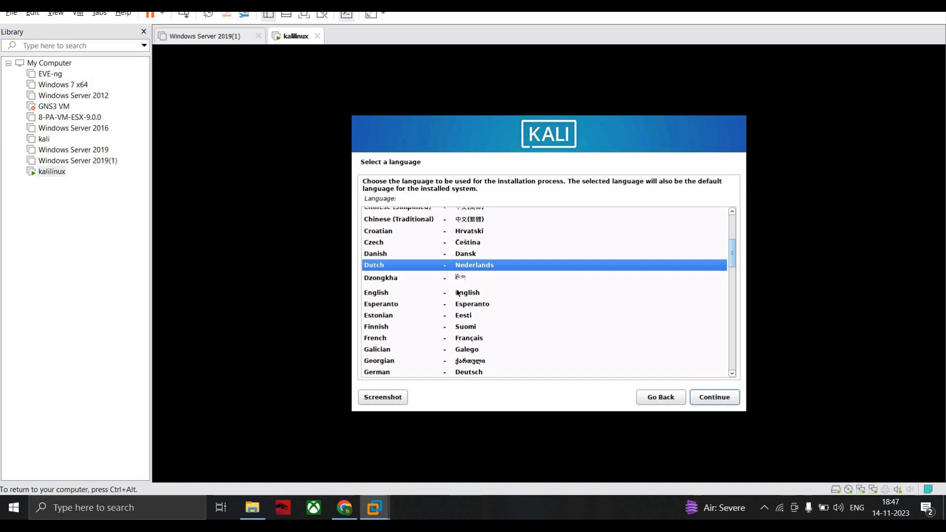
pyautogui.scroll(3, 401, 282)
pyautogui.scroll(-1, 404, 318)
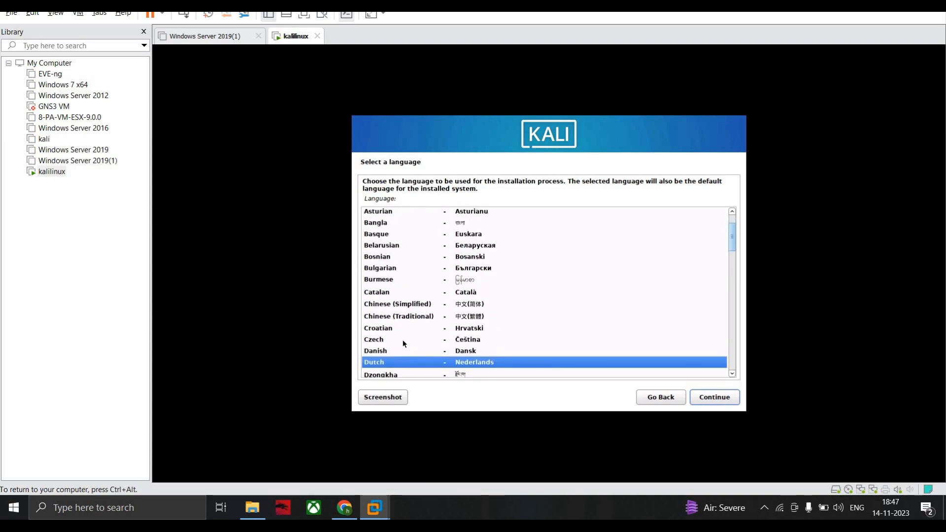
pyautogui.scroll(-2, 402, 350)
pyautogui.click(390, 331)
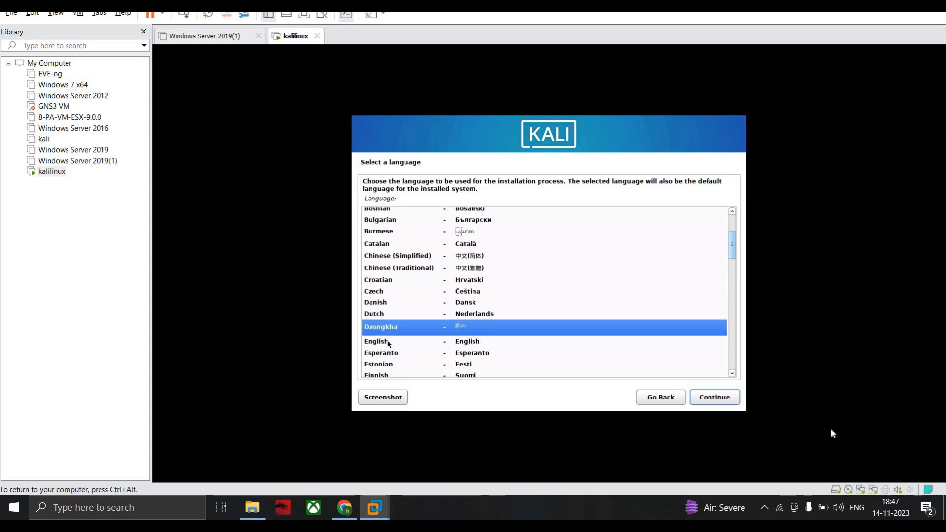
pyautogui.click(387, 342)
pyautogui.click(731, 400)
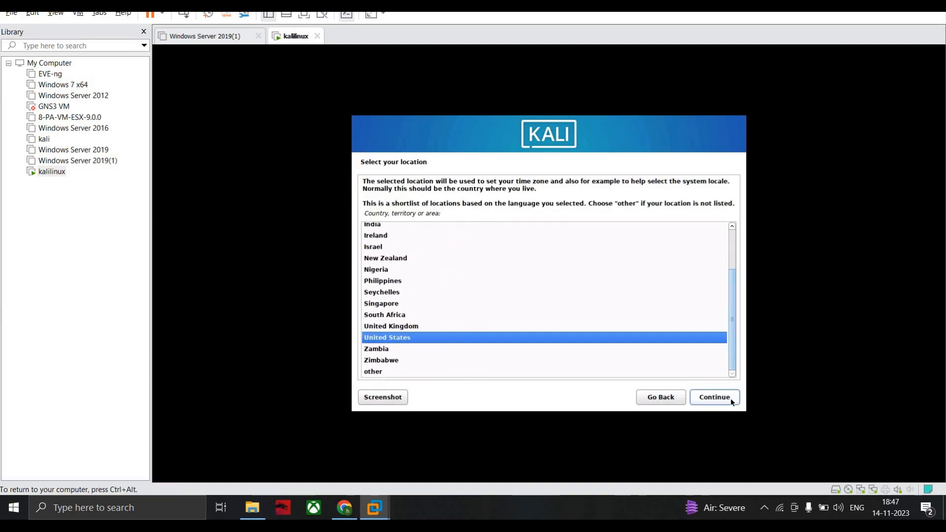
# - Accept United States as the location and American English as the keymap
pyautogui.click(732, 402)
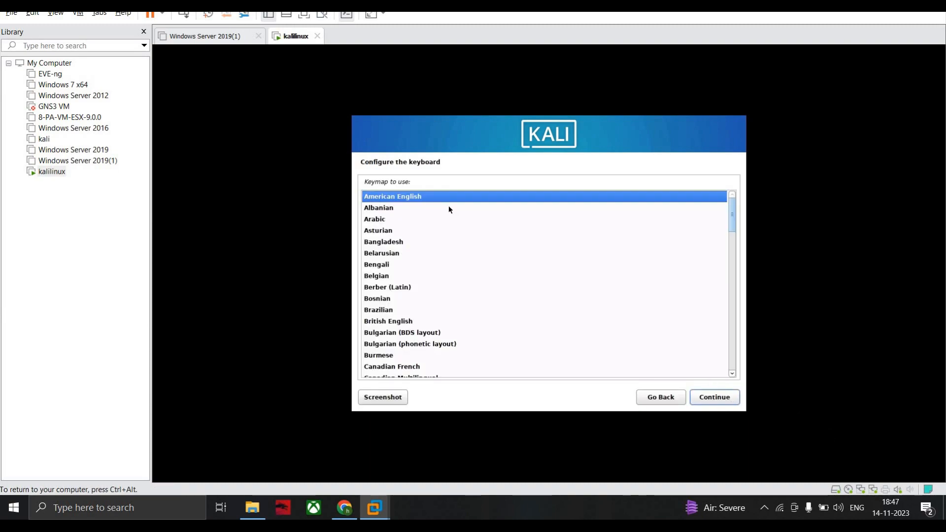
pyautogui.click(703, 398)
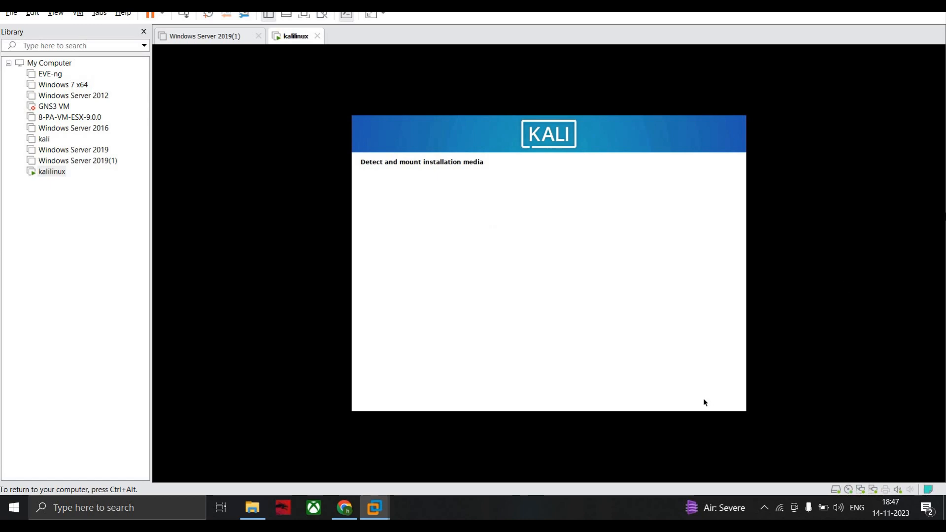
pyautogui.hotkey('ctrl', 'alt')
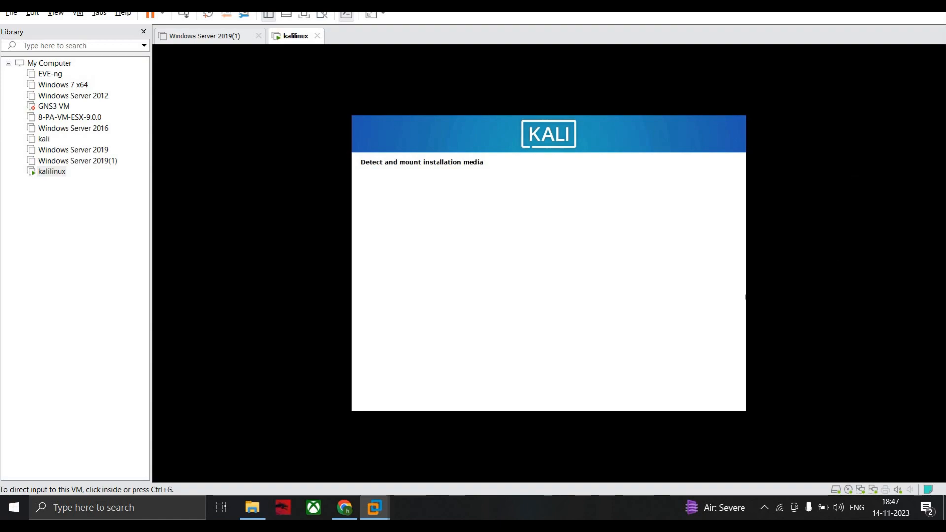
# - Configure the network with eth1 as the primary interface, kali as the hostname and a blank domain name
pyautogui.click(465, 175)
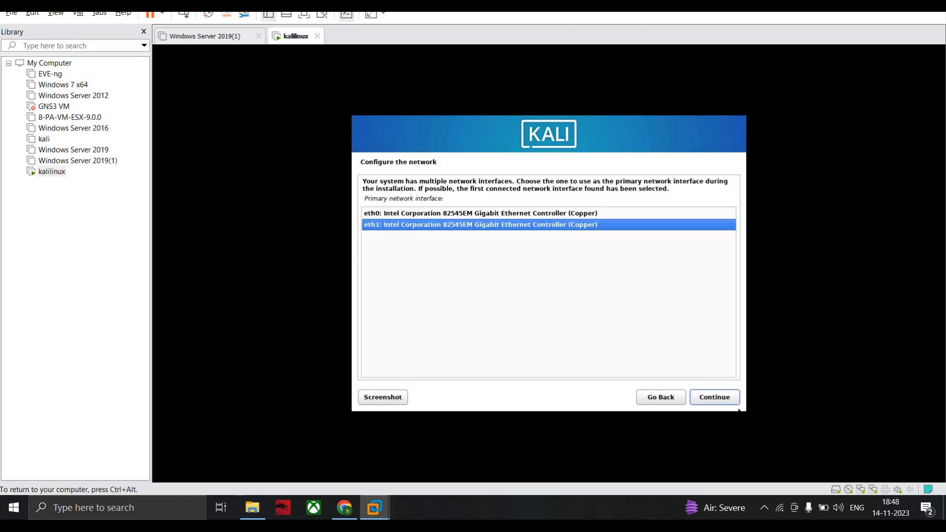
pyautogui.click(725, 398)
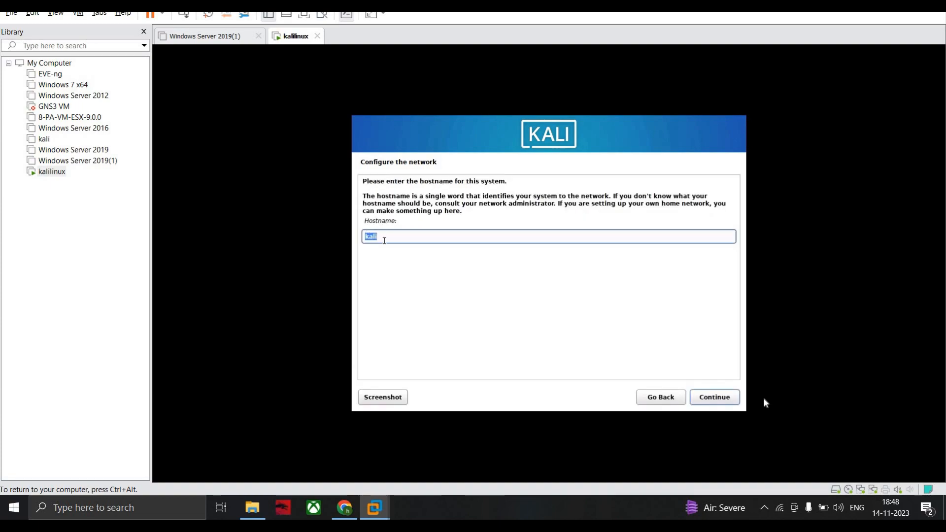
pyautogui.click(730, 396)
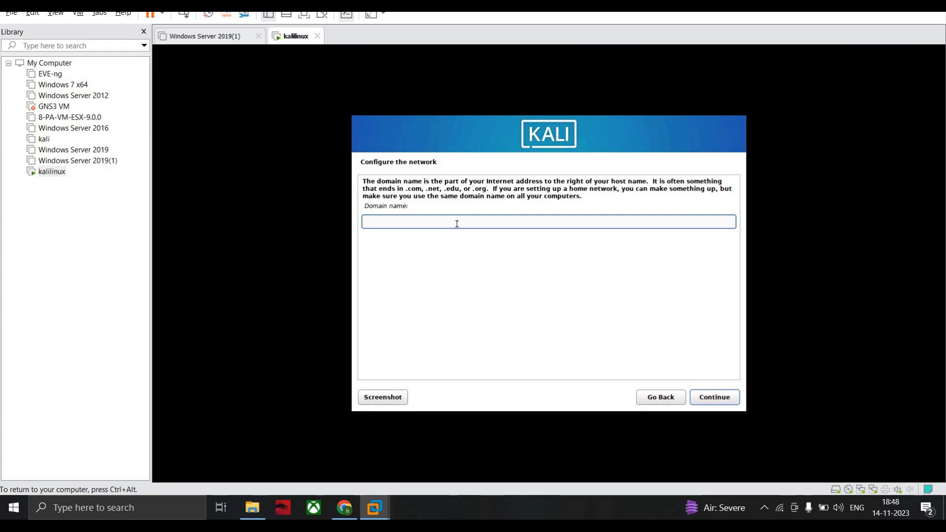
pyautogui.click(720, 400)
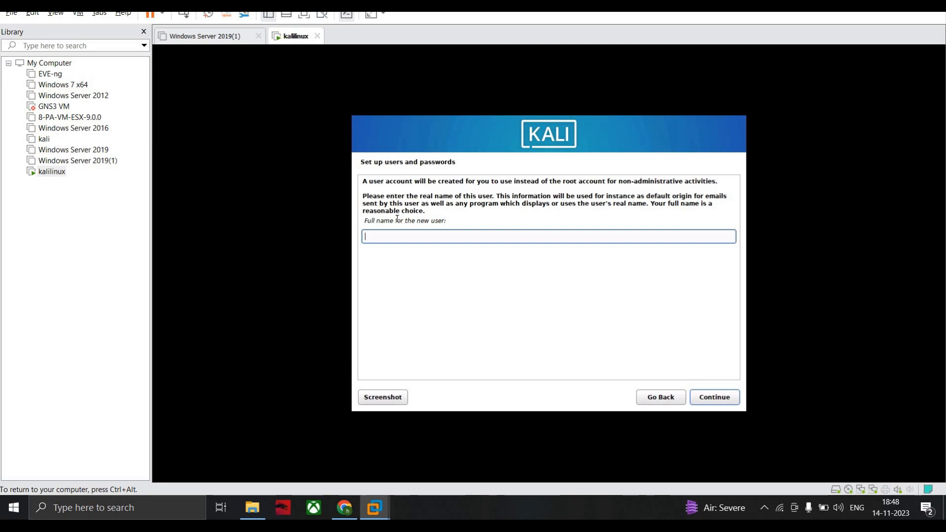
# - Enter the new user's full name and accept the suggested account username
pyautogui.write('cyberguy')
pyautogui.click(710, 398)
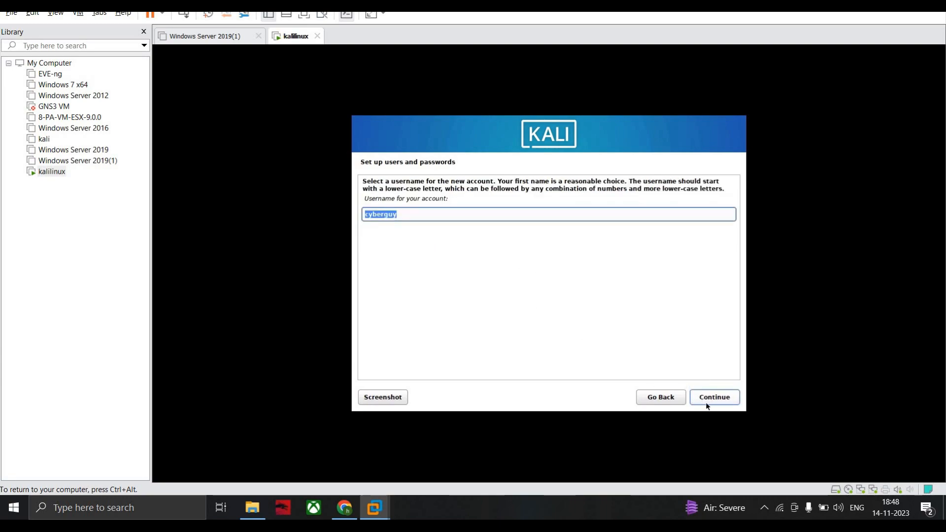
pyautogui.click(702, 398)
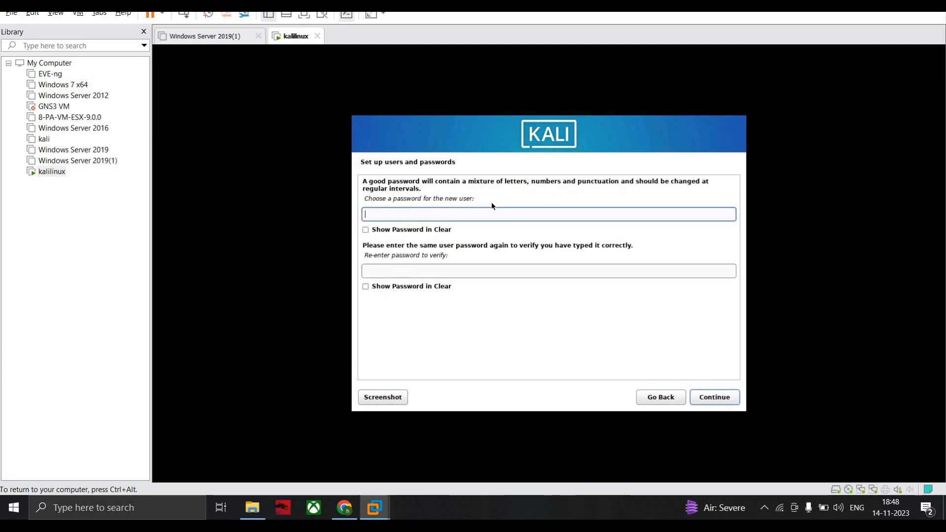
# - Enter and re-enter the new user's password, and accept the Eastern time zone
pyautogui.write('•••••')
pyautogui.click(508, 270)
pyautogui.write('•••••')
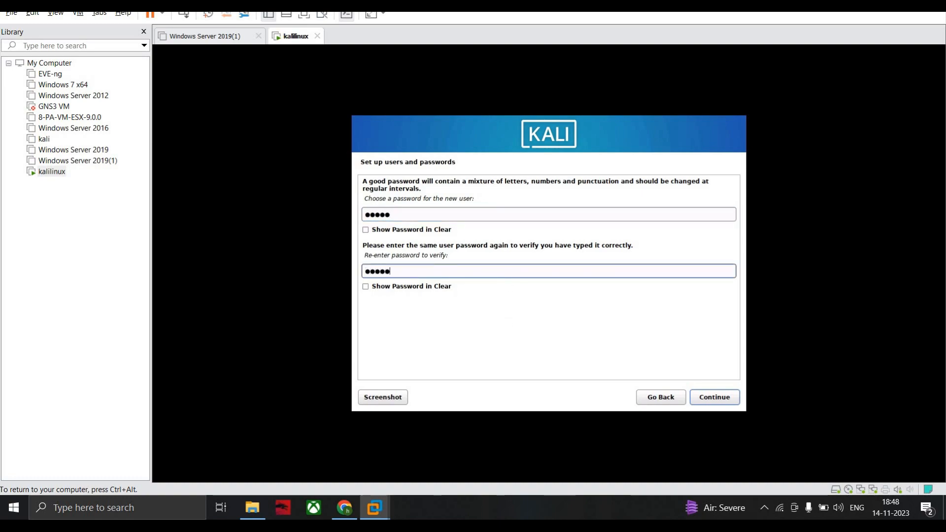
pyautogui.click(716, 397)
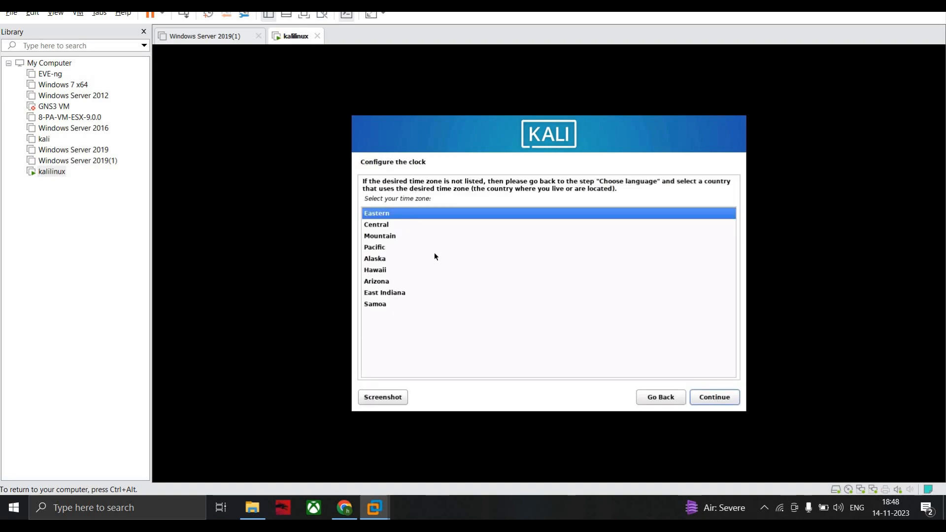
pyautogui.click(708, 397)
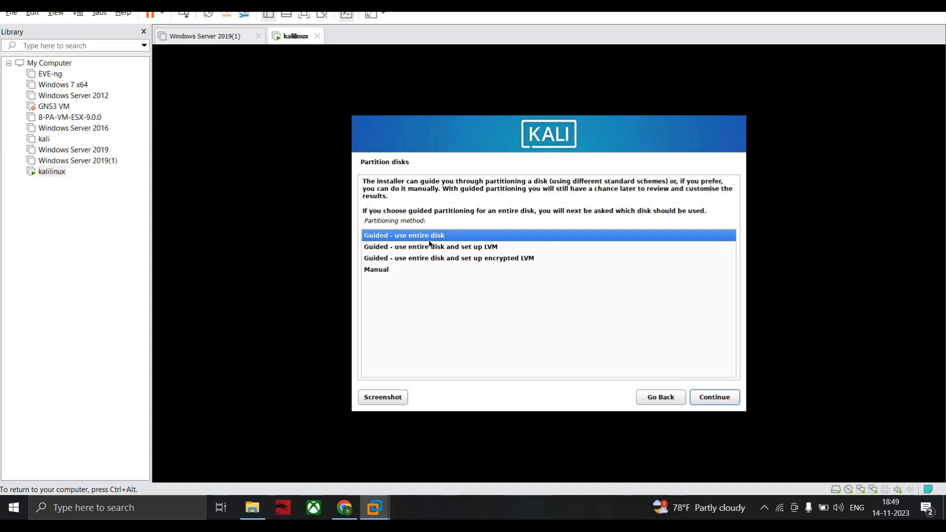
# - Set up guided partitioning that uses the entire 85.9 GB sda disk with all files in one partition
pyautogui.click(711, 397)
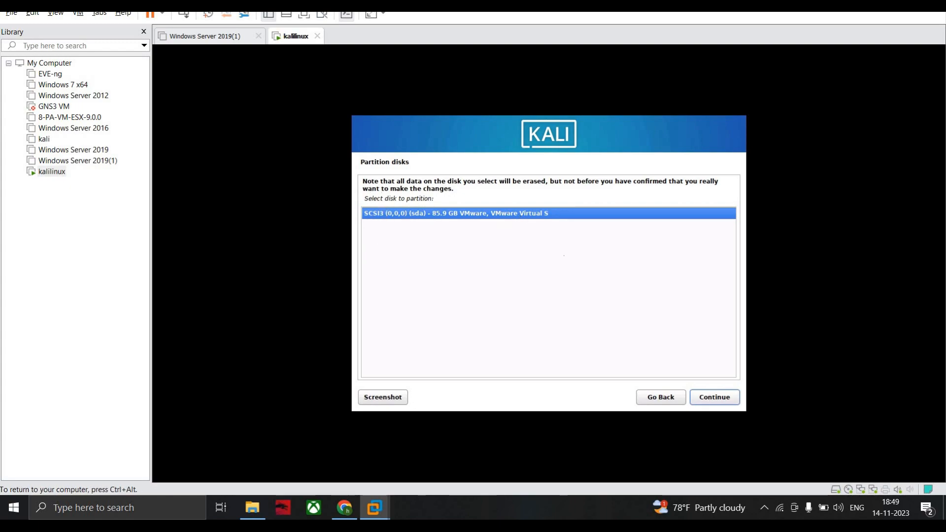
pyautogui.click(712, 397)
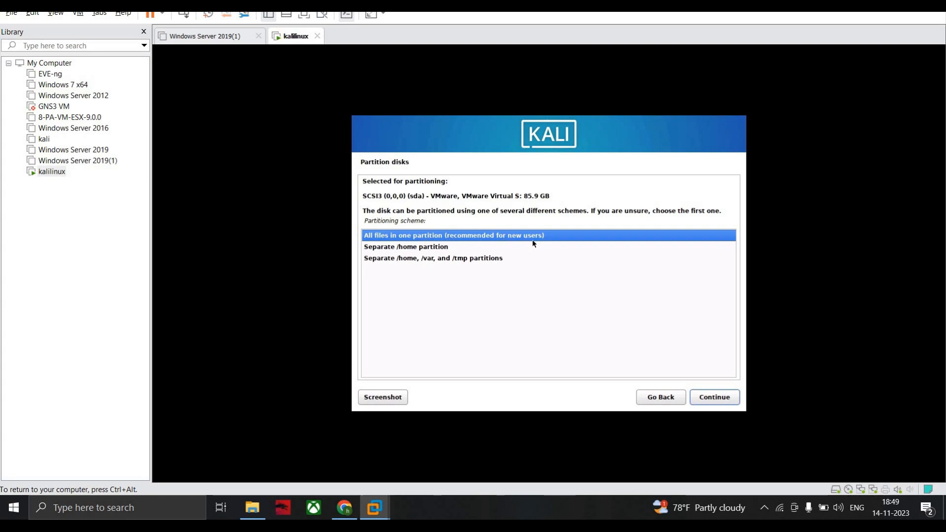
pyautogui.click(714, 398)
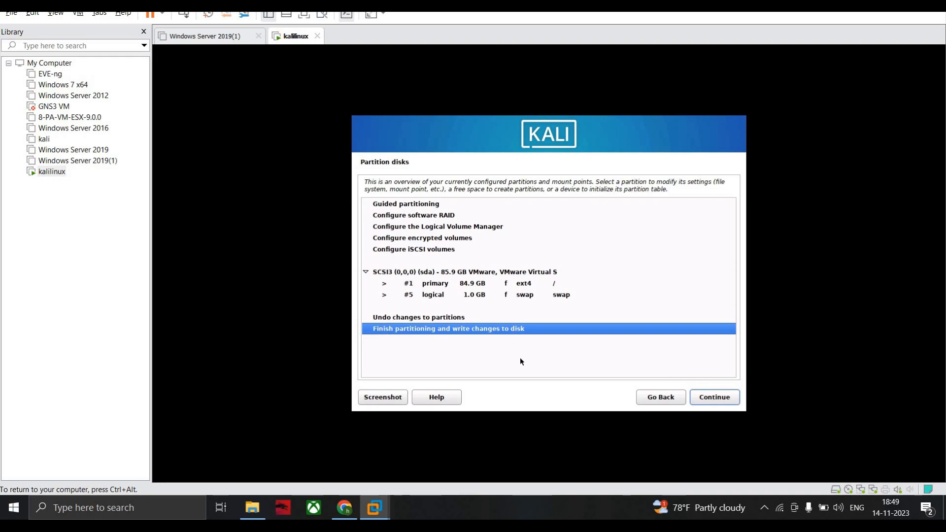
# - Finish partitioning and agree to write the partition changes to the disk
pyautogui.click(723, 400)
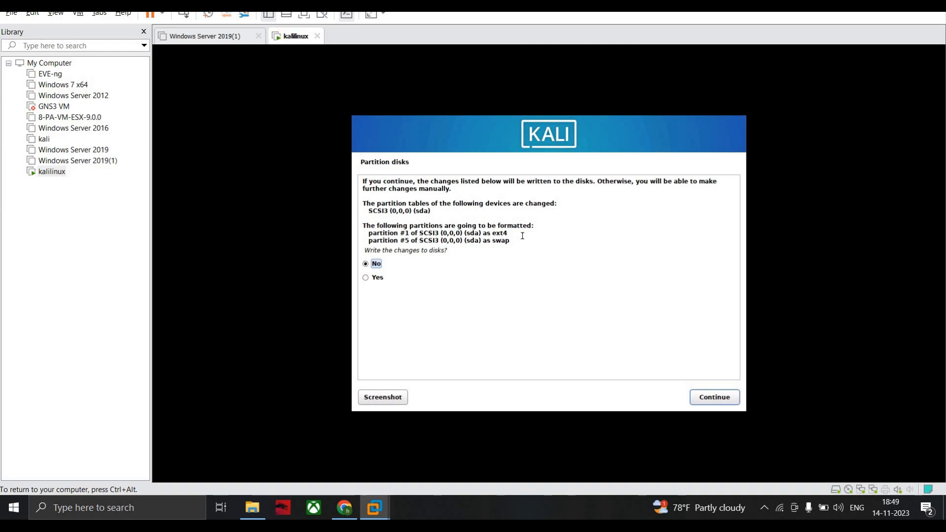
pyautogui.click(366, 277)
pyautogui.click(732, 399)
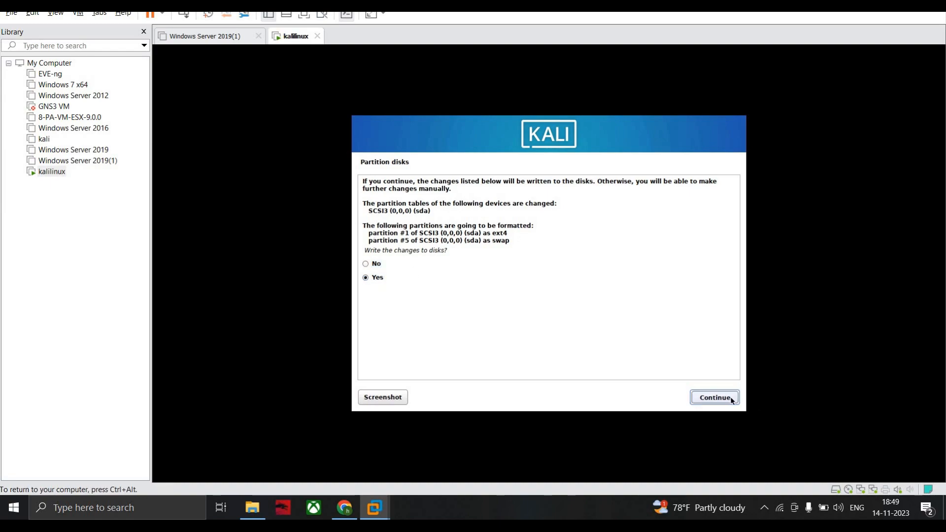
pyautogui.hotkey('ctrl', 'alt')
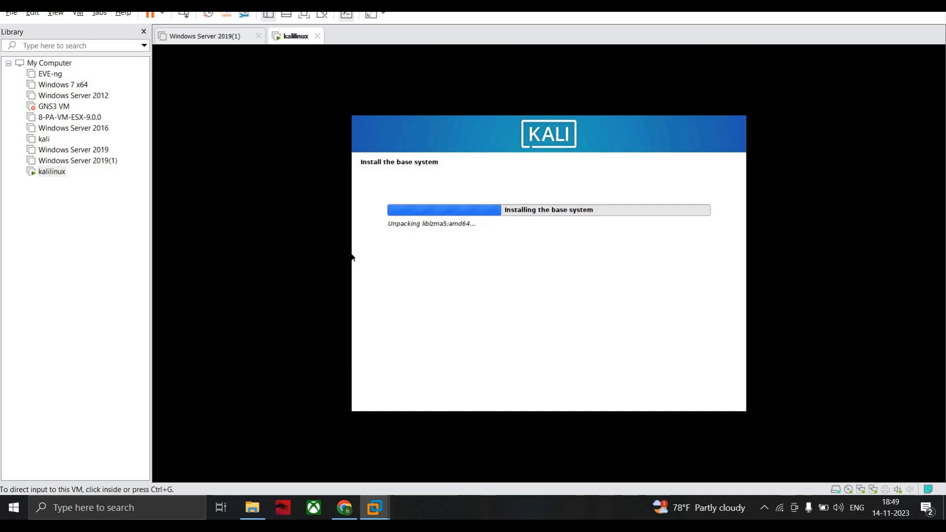
pyautogui.click(504, 258)
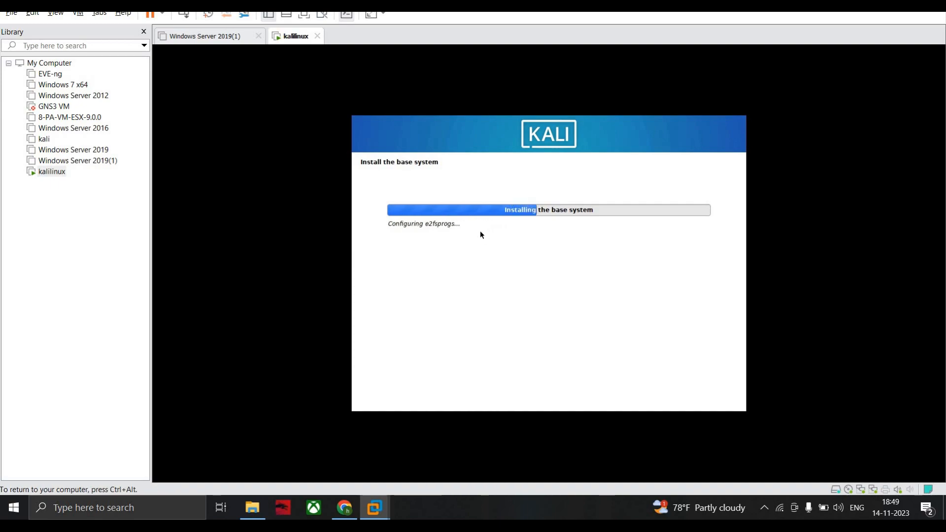
pyautogui.hotkey('ctrl', 'alt')
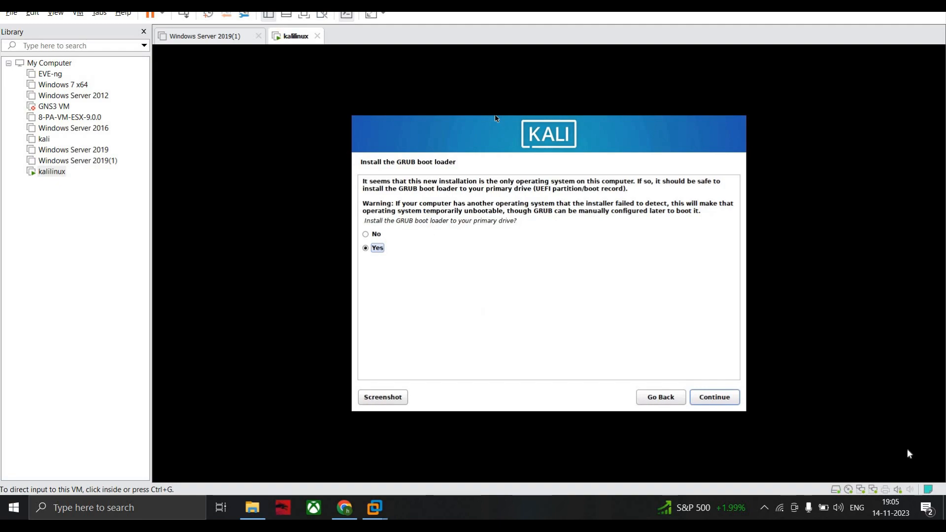
# - Agree to install the GRUB boot loader to the primary drive and choose /dev/sda as its device
pyautogui.click(727, 398)
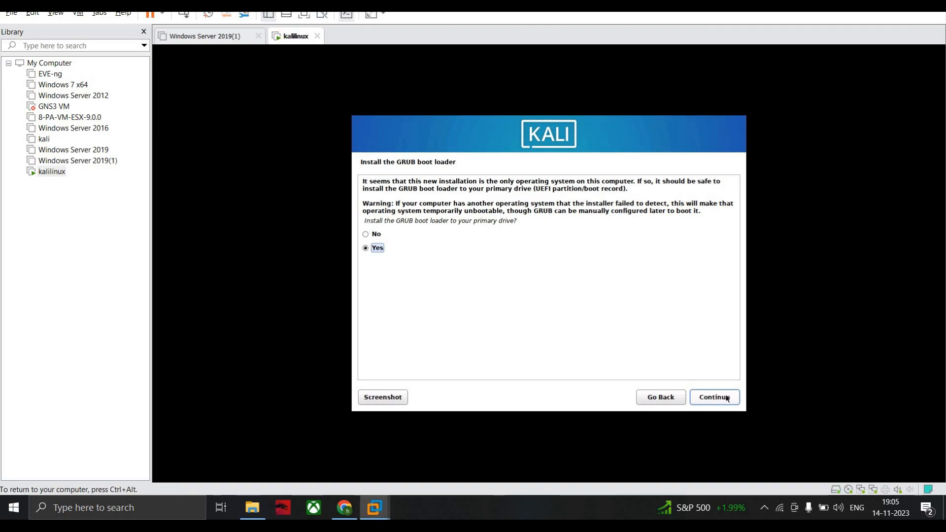
pyautogui.click(716, 399)
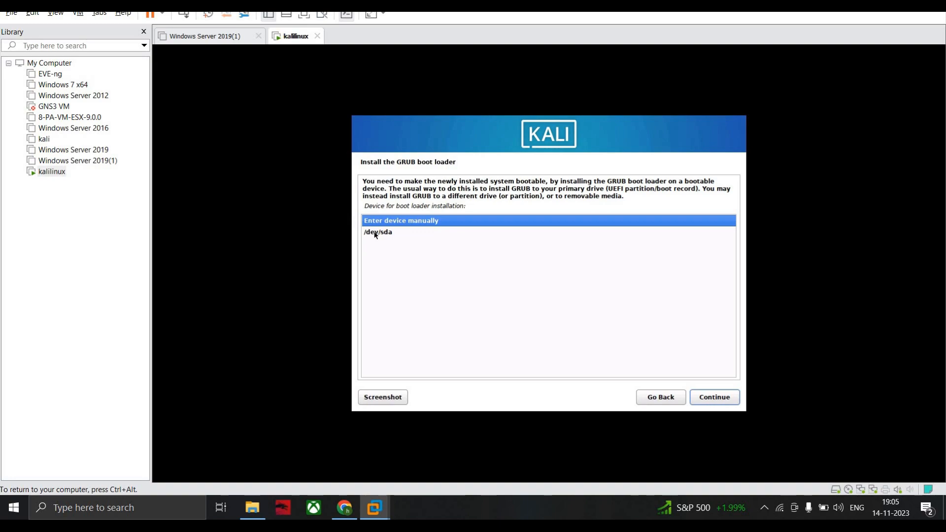
pyautogui.click(381, 233)
pyautogui.click(714, 397)
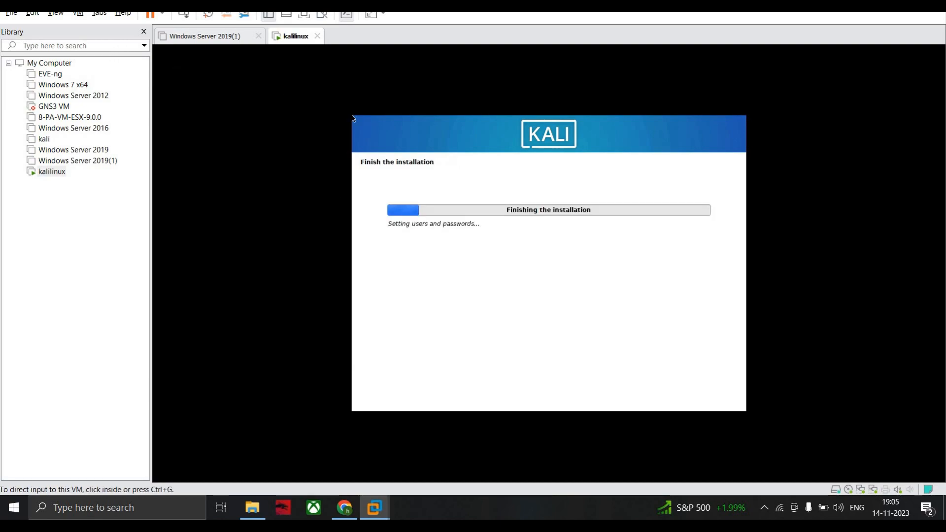
# - Complete the Kali installation and reboot the virtual machine into the new system
pyautogui.click(560, 218)
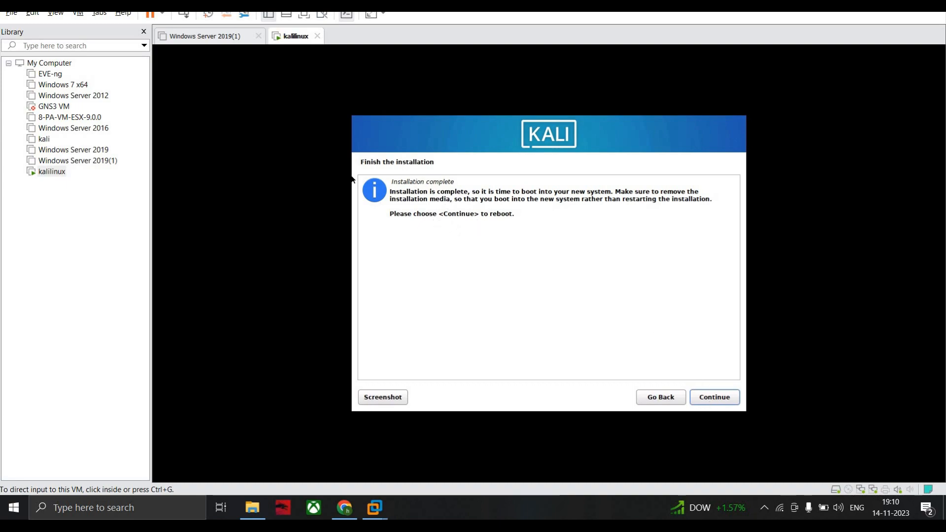
pyautogui.click(712, 405)
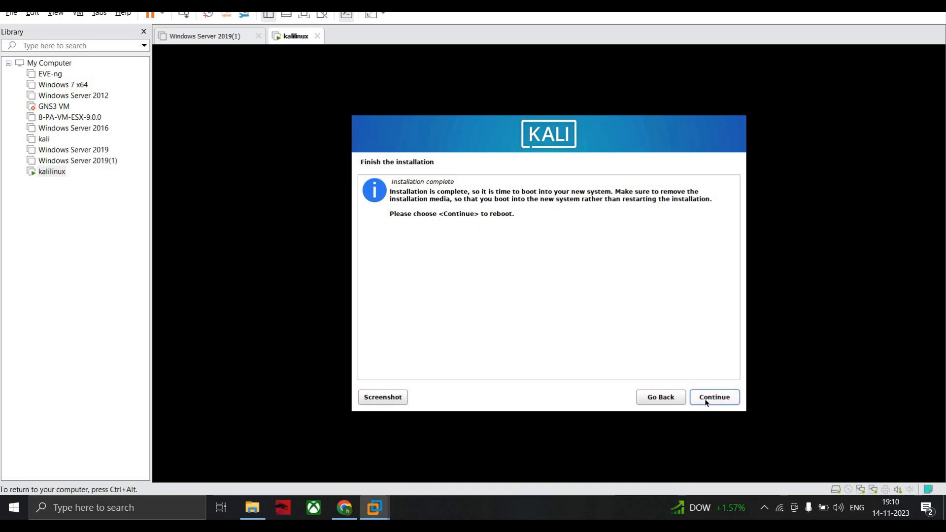
pyautogui.click(709, 399)
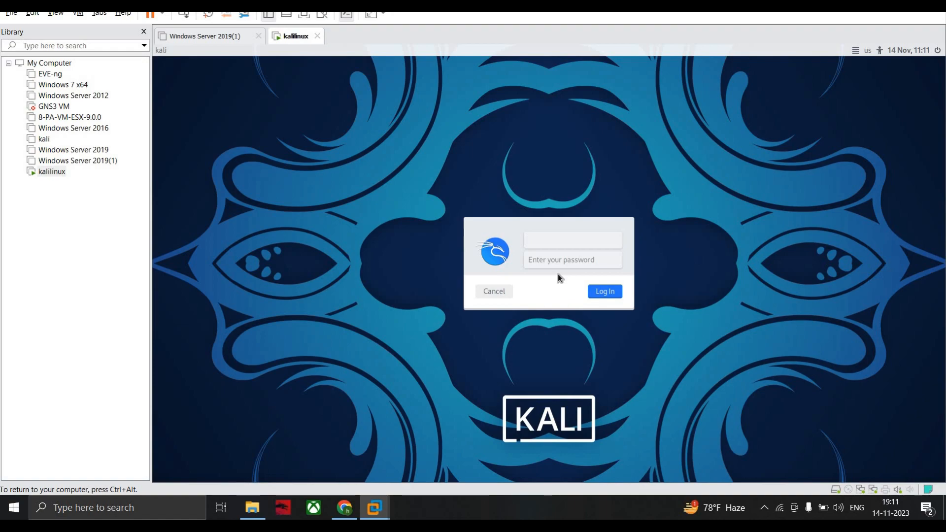
# - Log in to the new Kali system with the account's username and password
pyautogui.write('cyberguy')
pyautogui.click(567, 259)
pyautogui.write('••••')
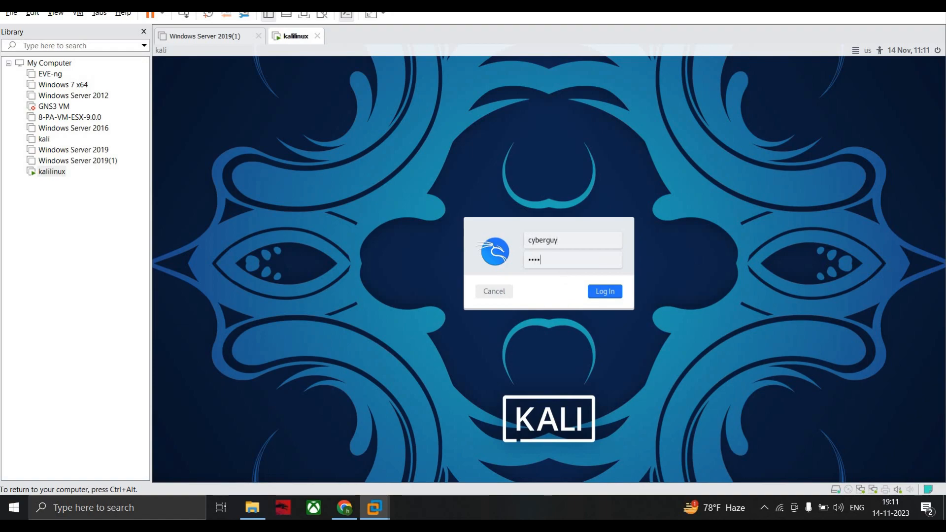
pyautogui.click(598, 294)
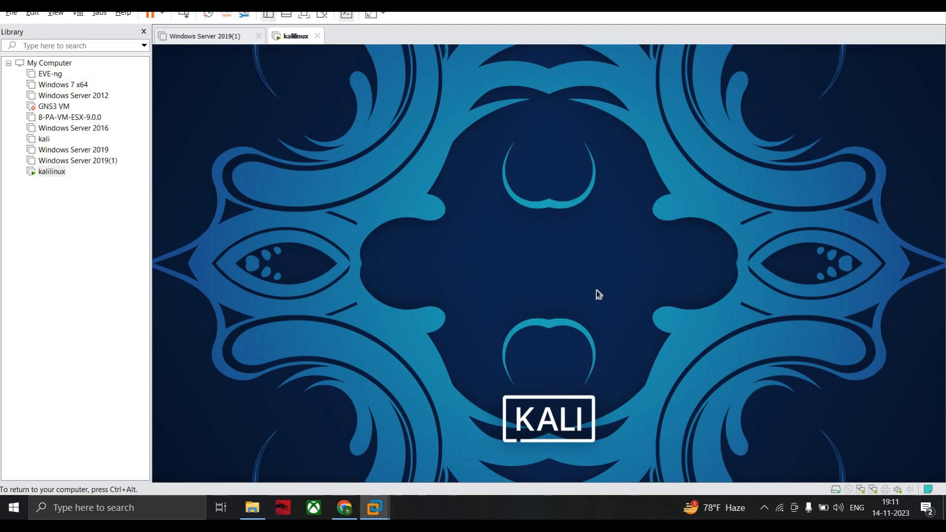